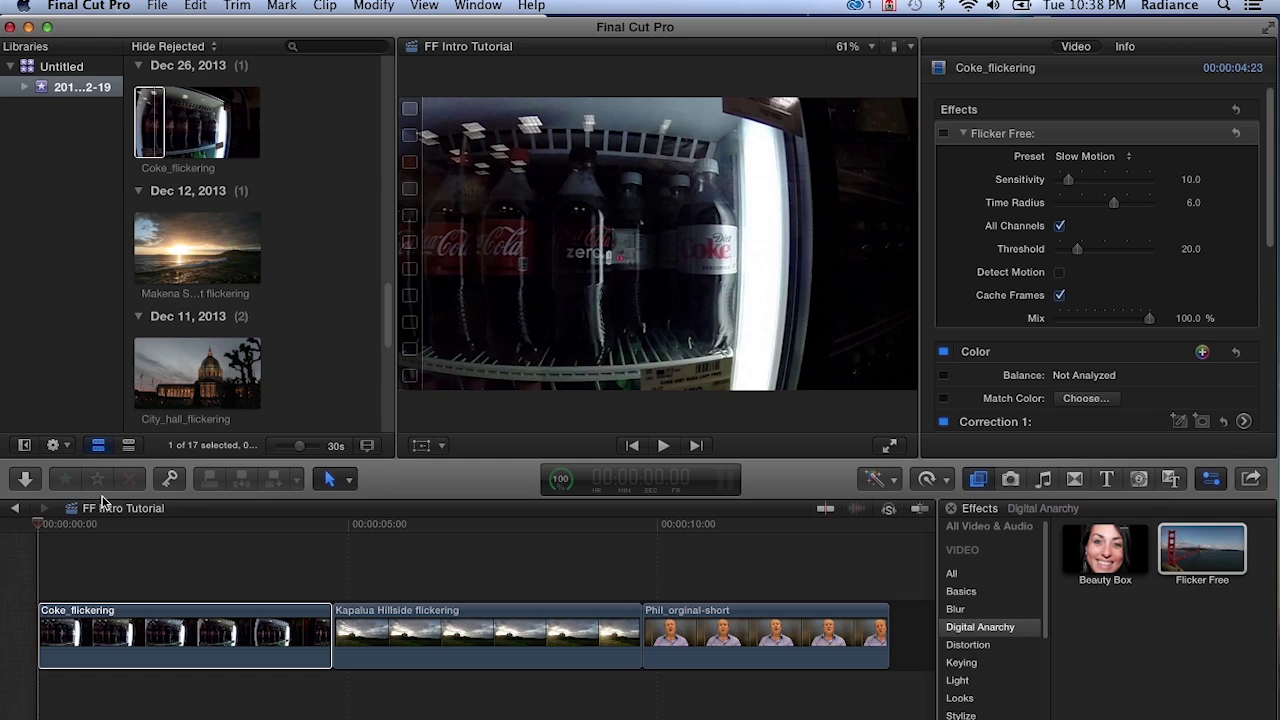
{"action": "key", "text": "space"}
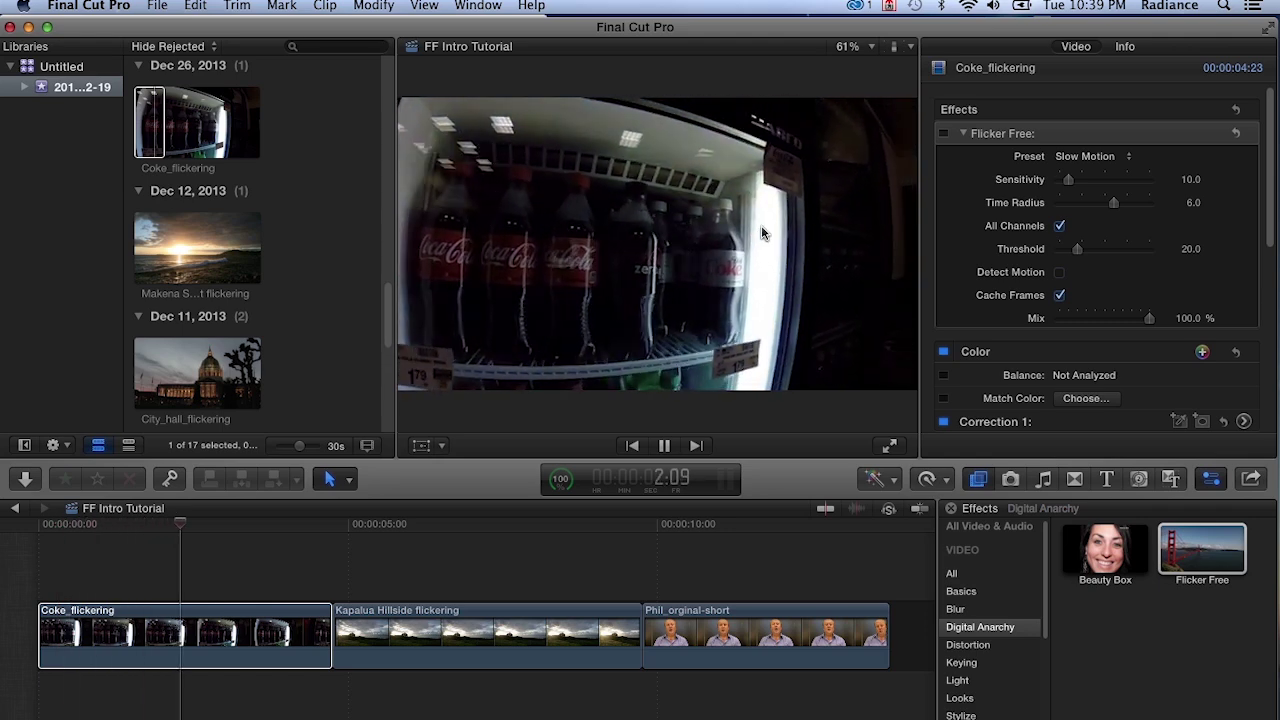
{"action": "key", "text": "space"}
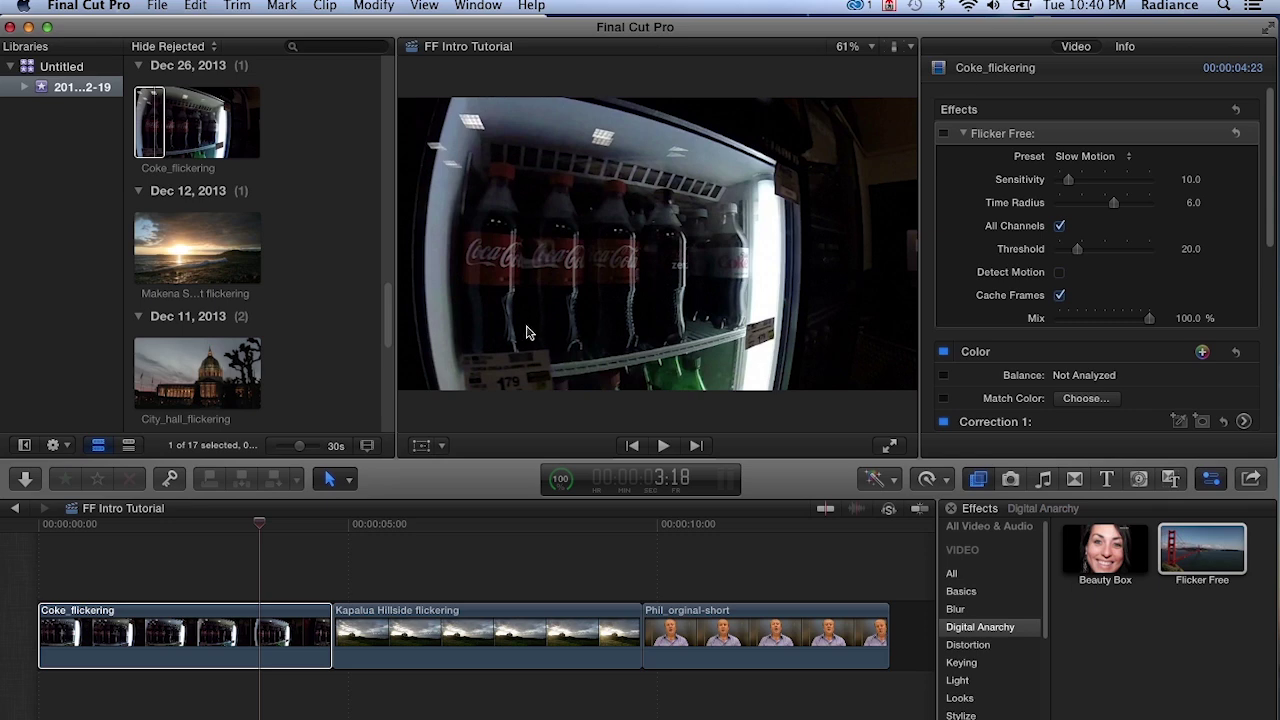
{"action": "key", "text": "Home"}
{"action": "key", "text": "space"}
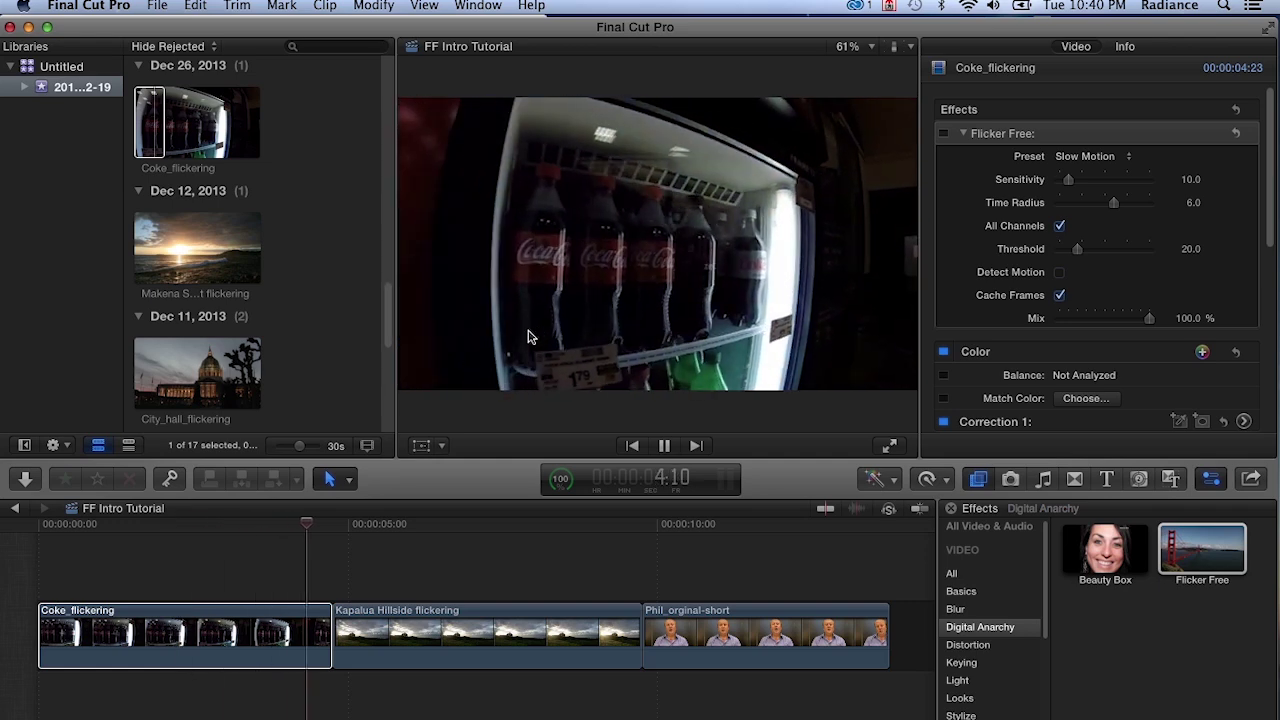
{"action": "key", "text": "Home"}
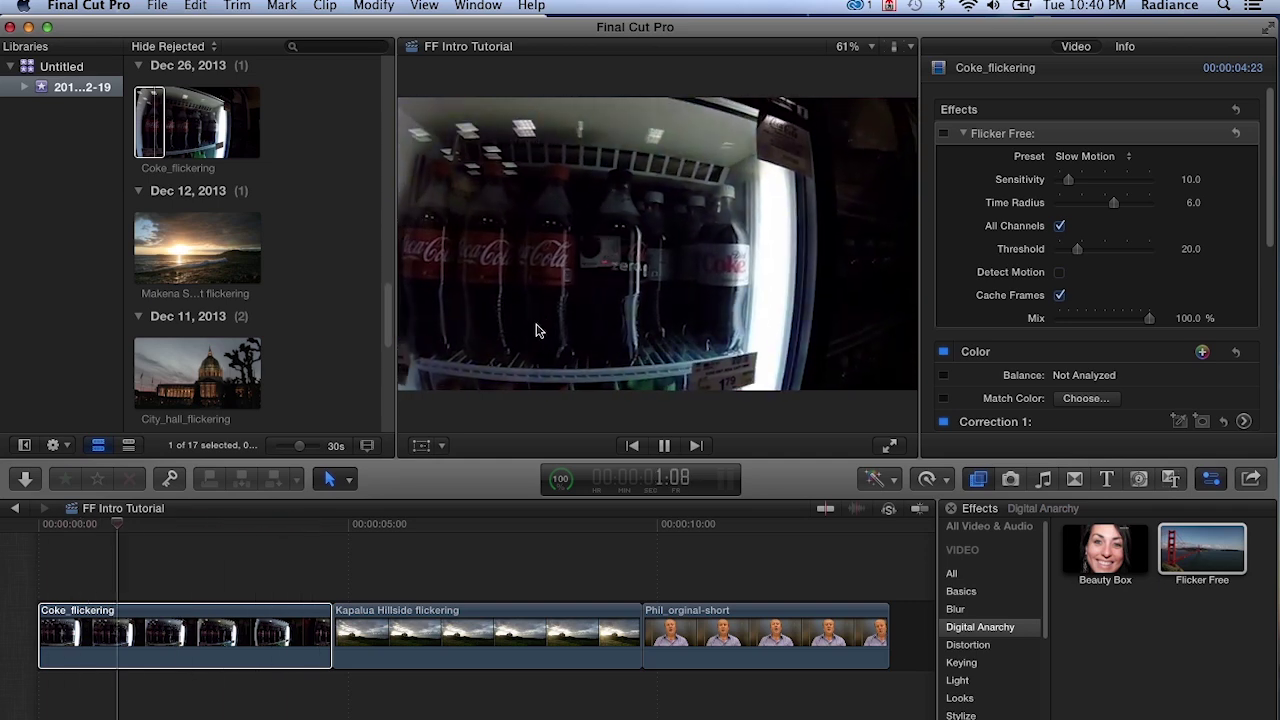
{"action": "key", "text": "space"}
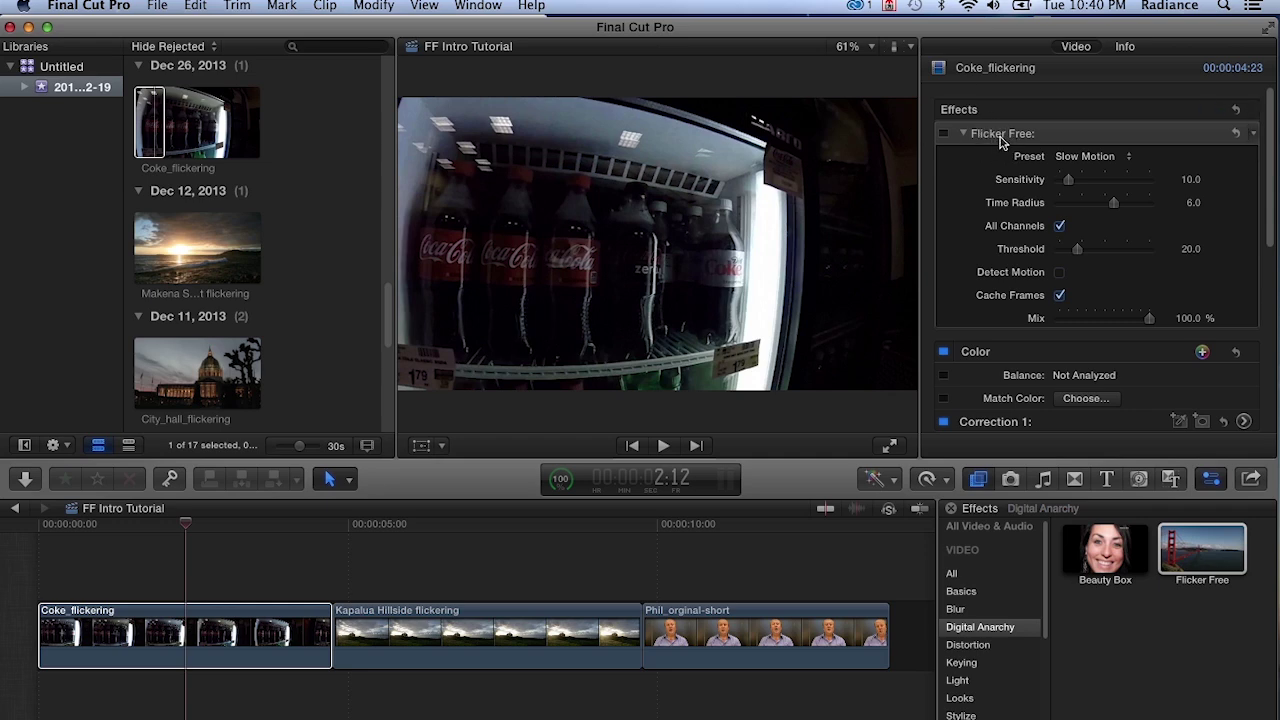
{"action": "left_click", "coordinate": [945, 134]}
{"action": "left_click", "coordinate": [945, 135]}
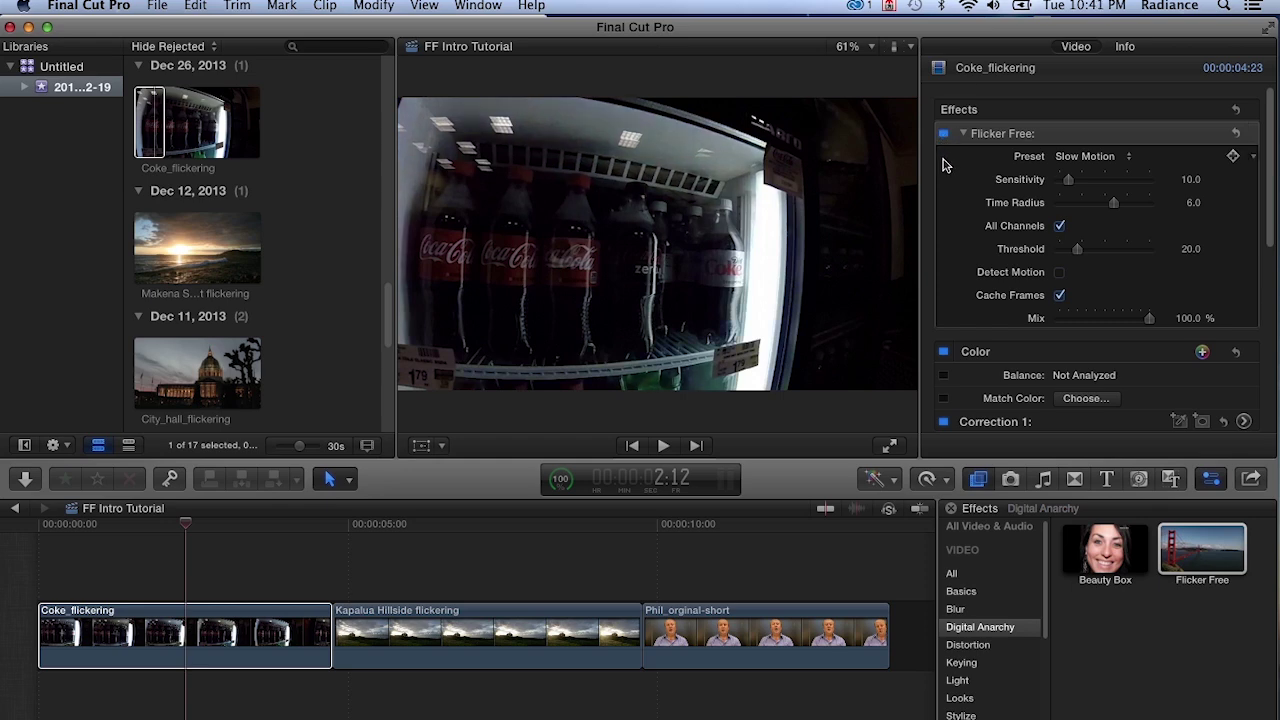
{"action": "key", "text": "slash"}
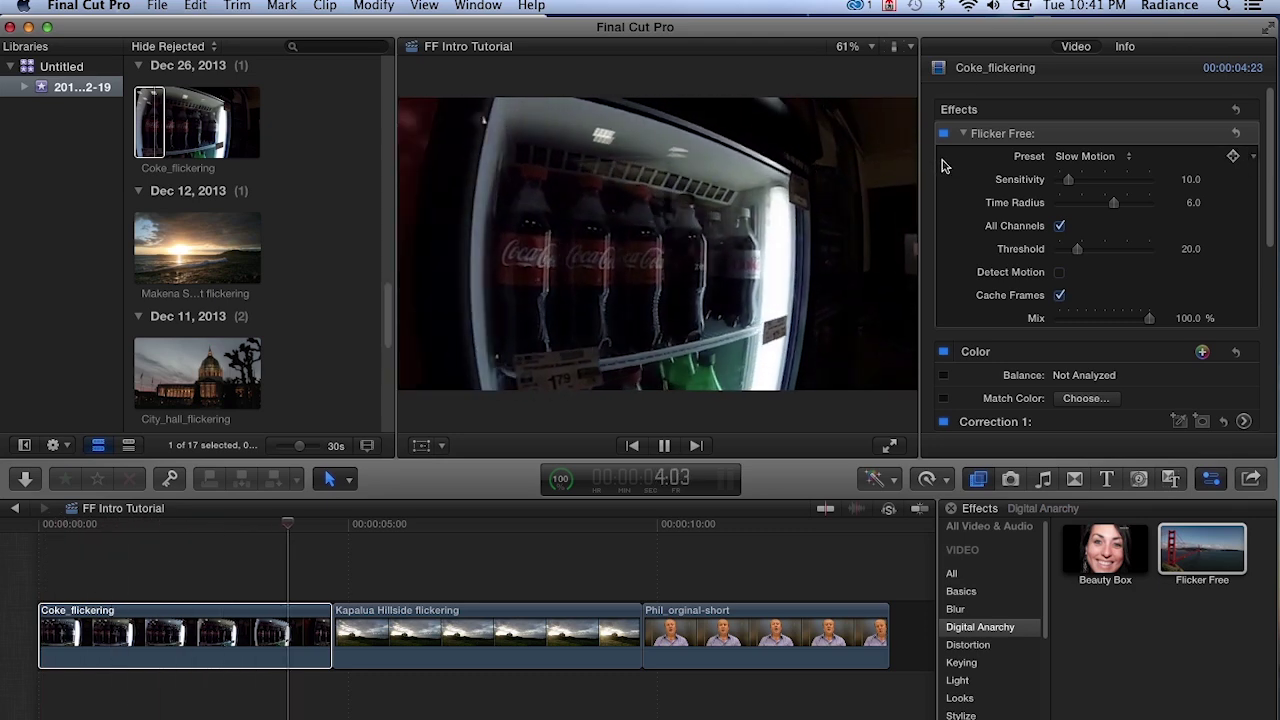
{"action": "key", "text": "Home"}
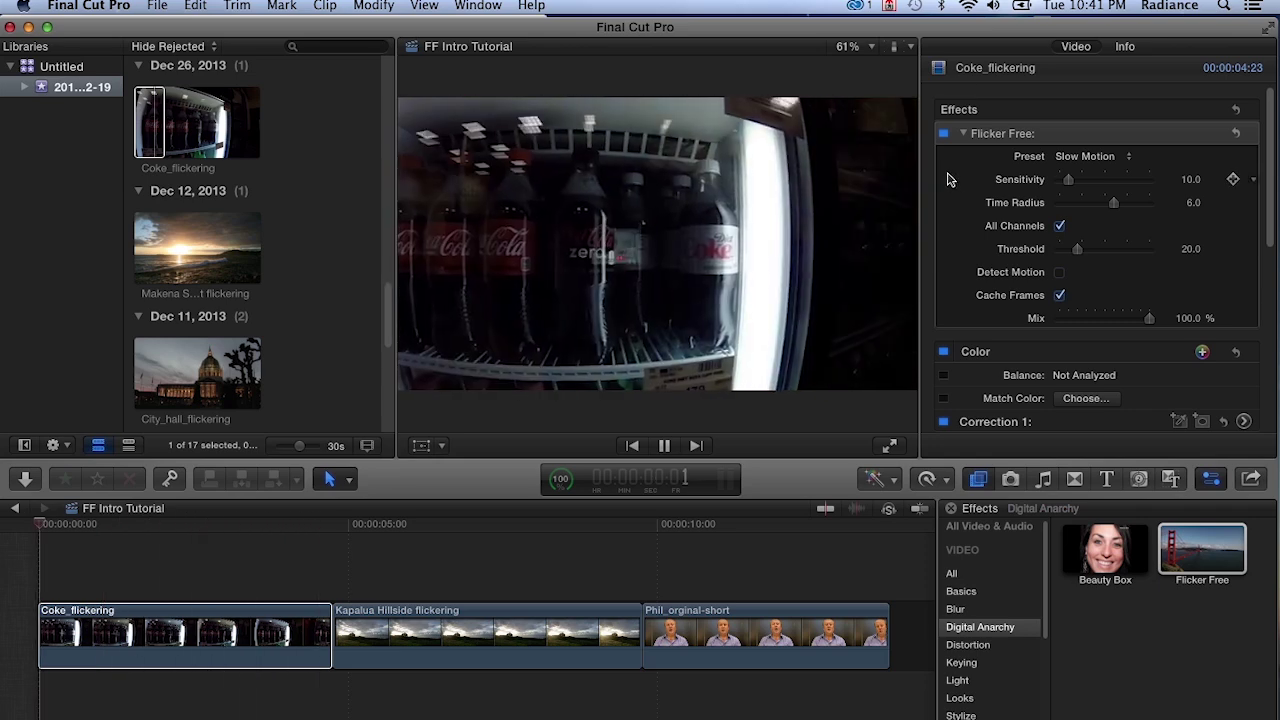
{"action": "key", "text": "Home"}
{"action": "key", "text": "space"}
{"action": "left_click", "coordinate": [943, 133]}
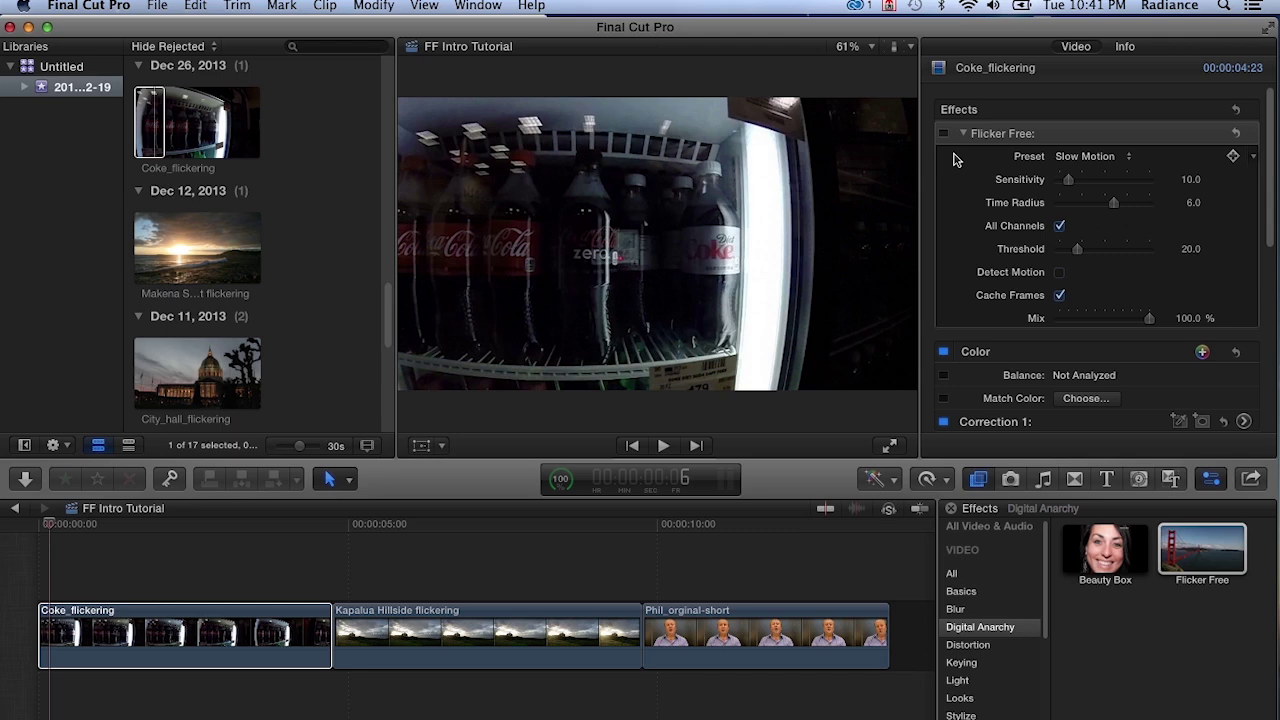
{"action": "key", "text": "space"}
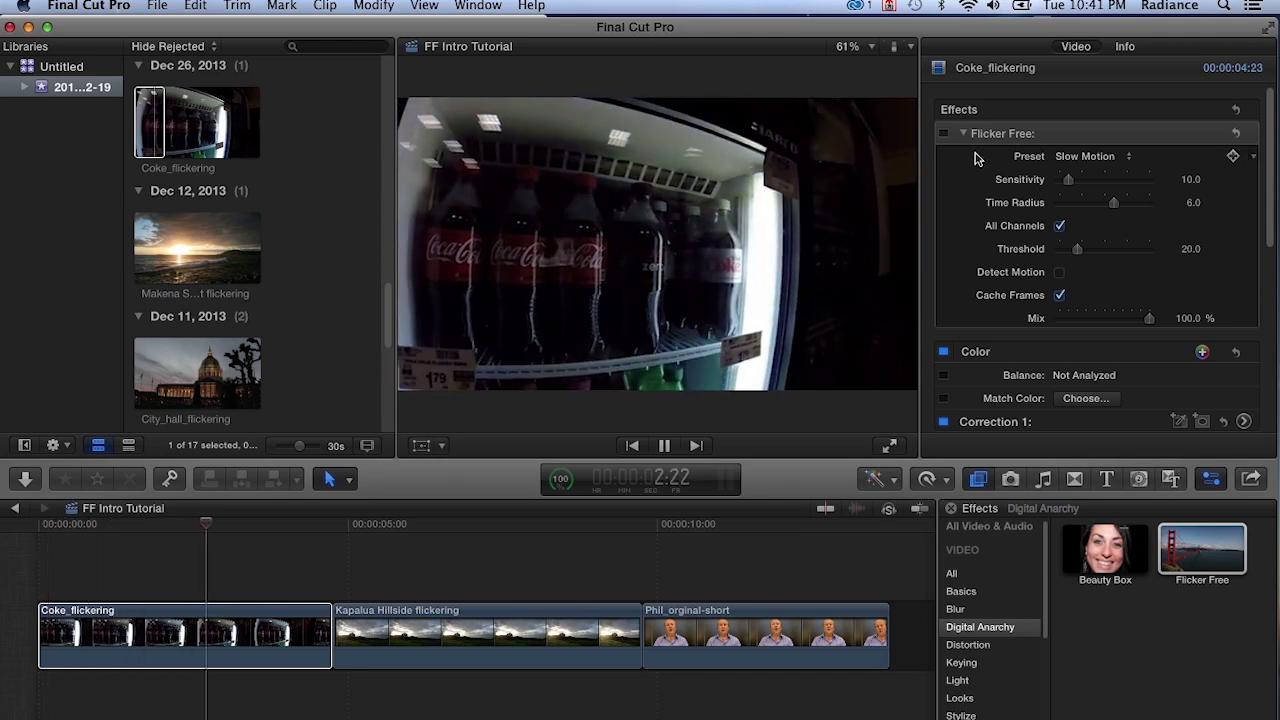
{"action": "key", "text": "space"}
{"action": "left_click", "coordinate": [943, 133]}
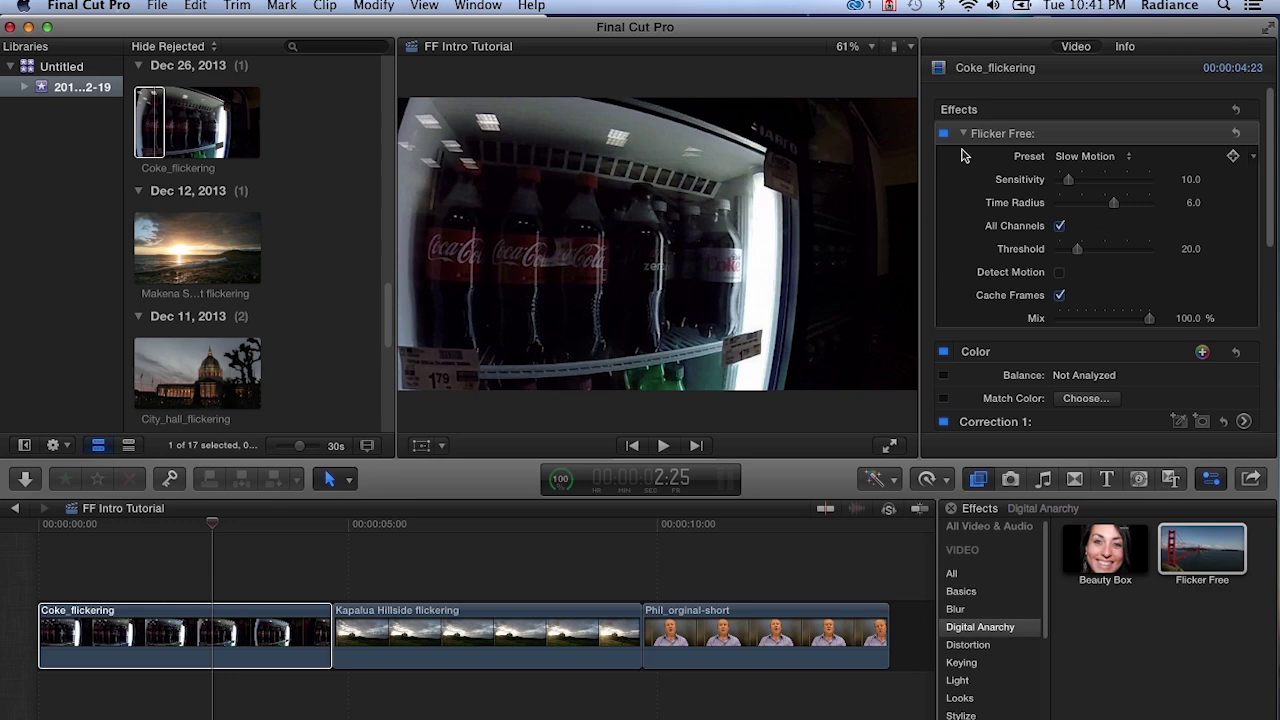
{"action": "key", "text": "space"}
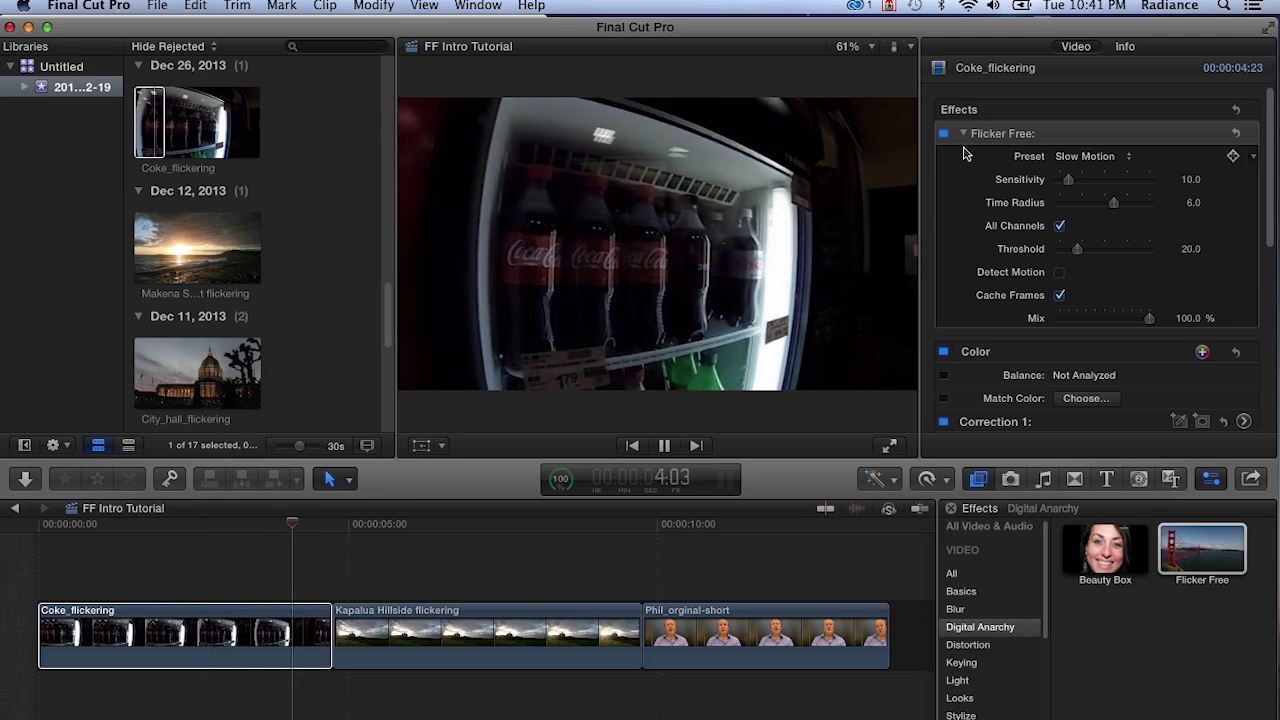
{"action": "key", "text": "Home"}
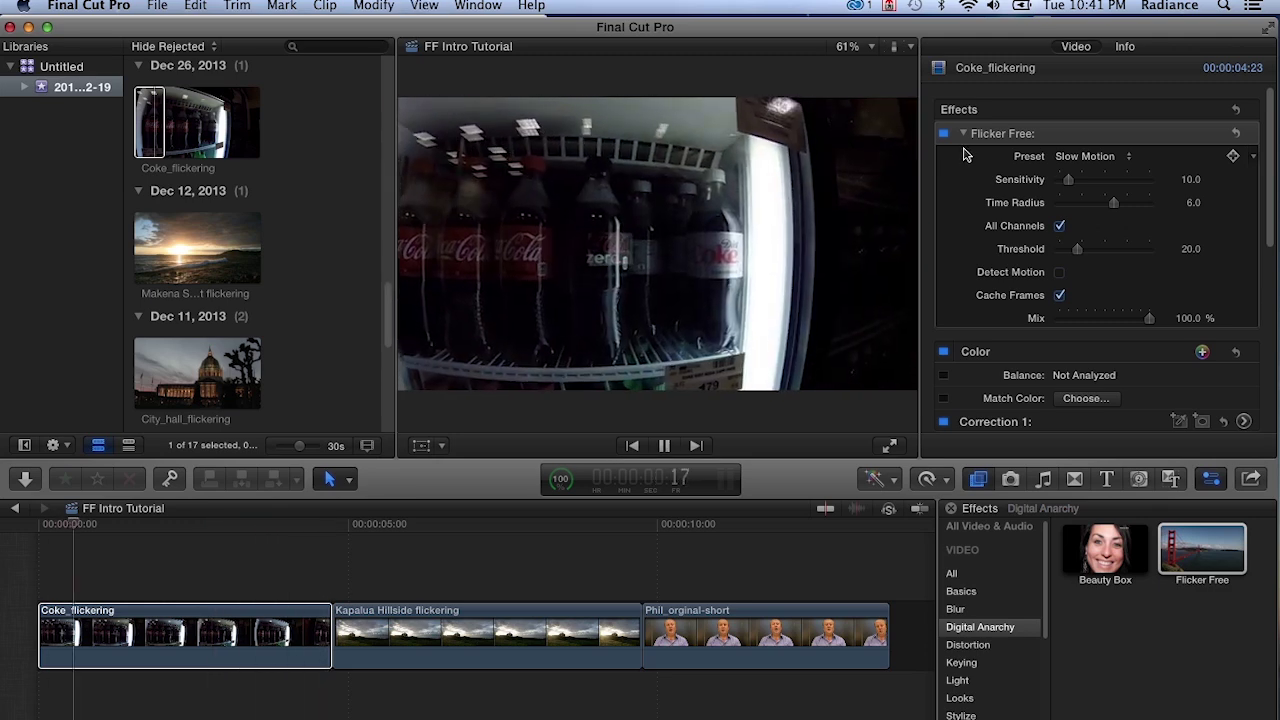
{"action": "key", "text": "space"}
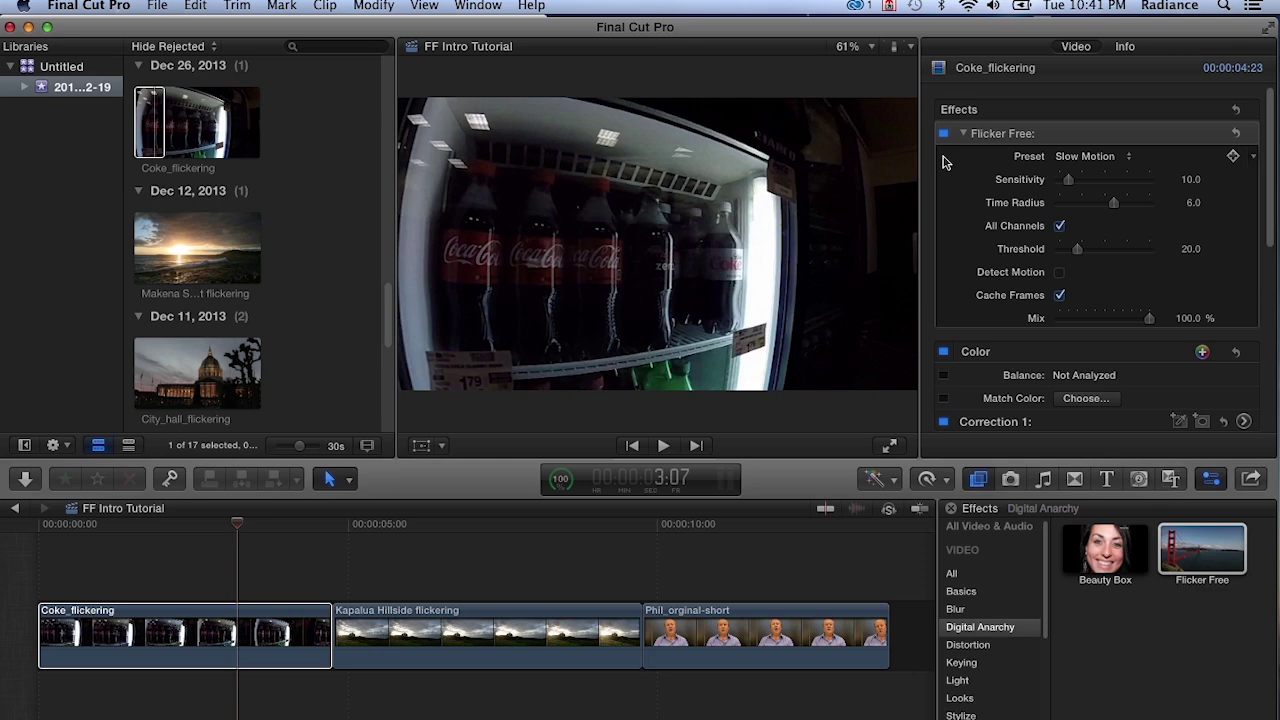
{"action": "left_click", "coordinate": [1133, 160]}
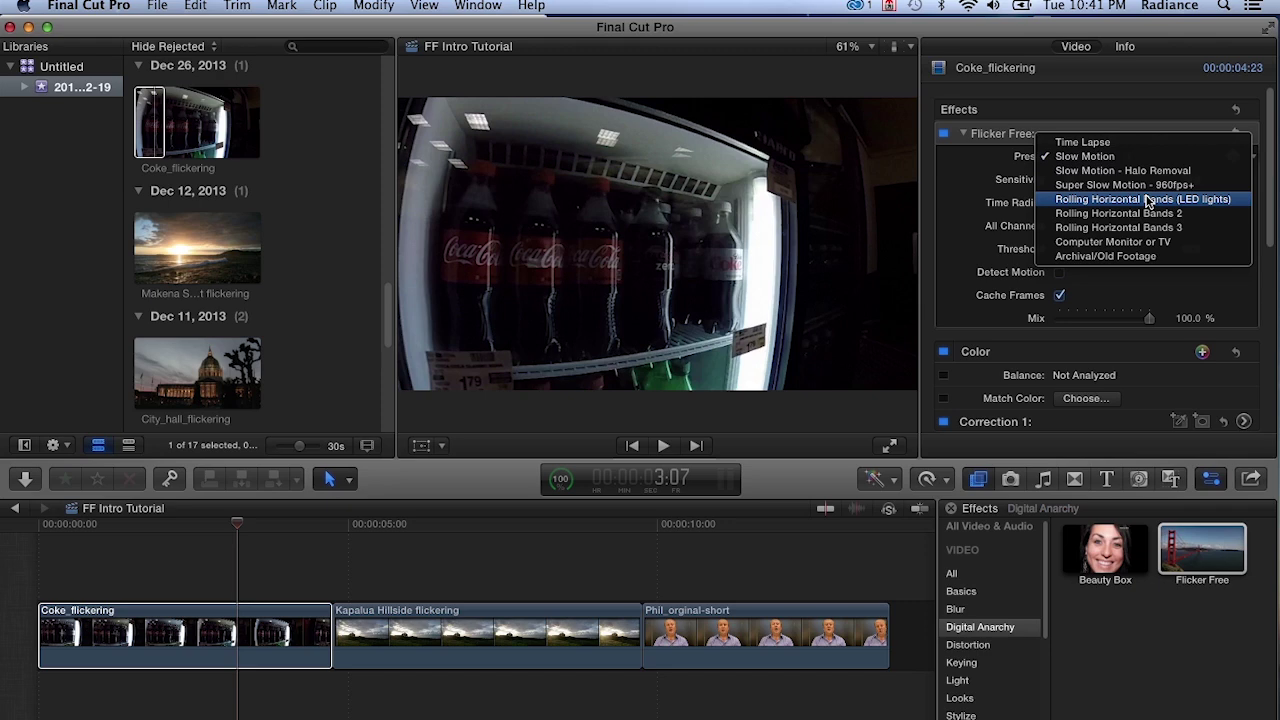
{"action": "left_click", "coordinate": [1140, 120]}
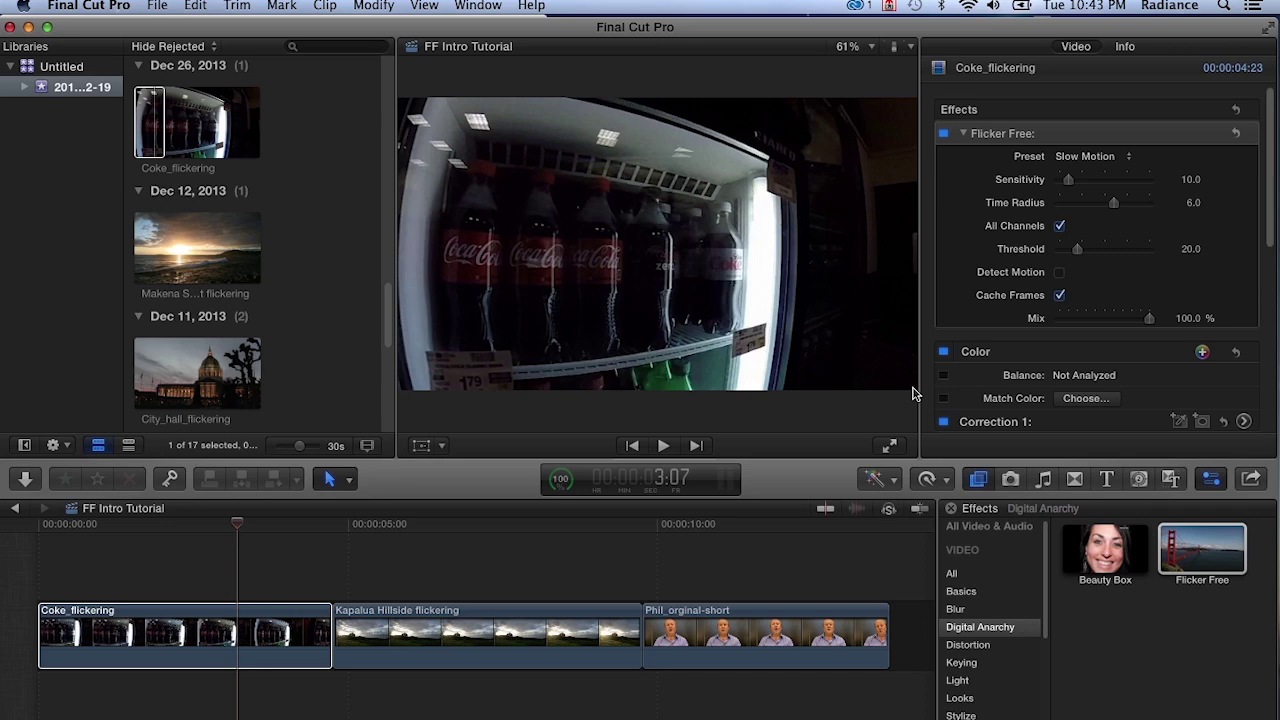
Disable Flicker Free, replay the Coke clip for comparison, and scroll the browser up to Mar 18
{"action": "left_click", "coordinate": [944, 134]}
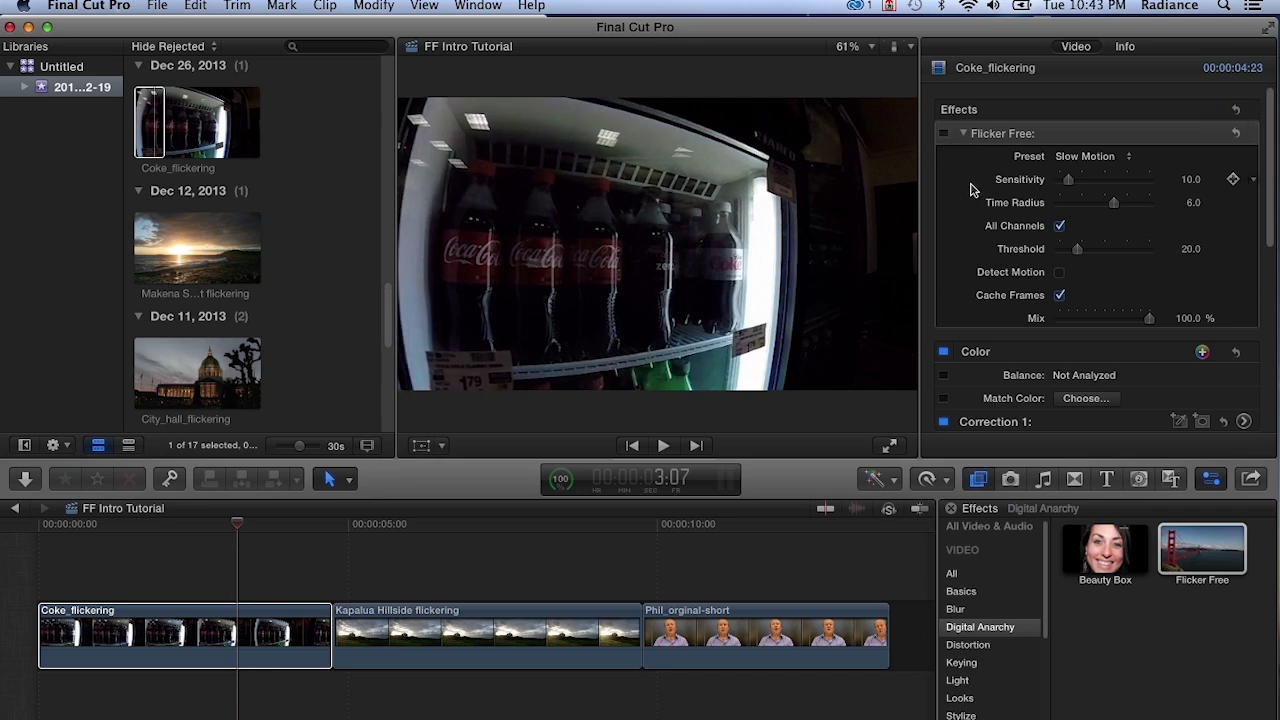
{"action": "key", "text": "Home"}
{"action": "key", "text": "space"}
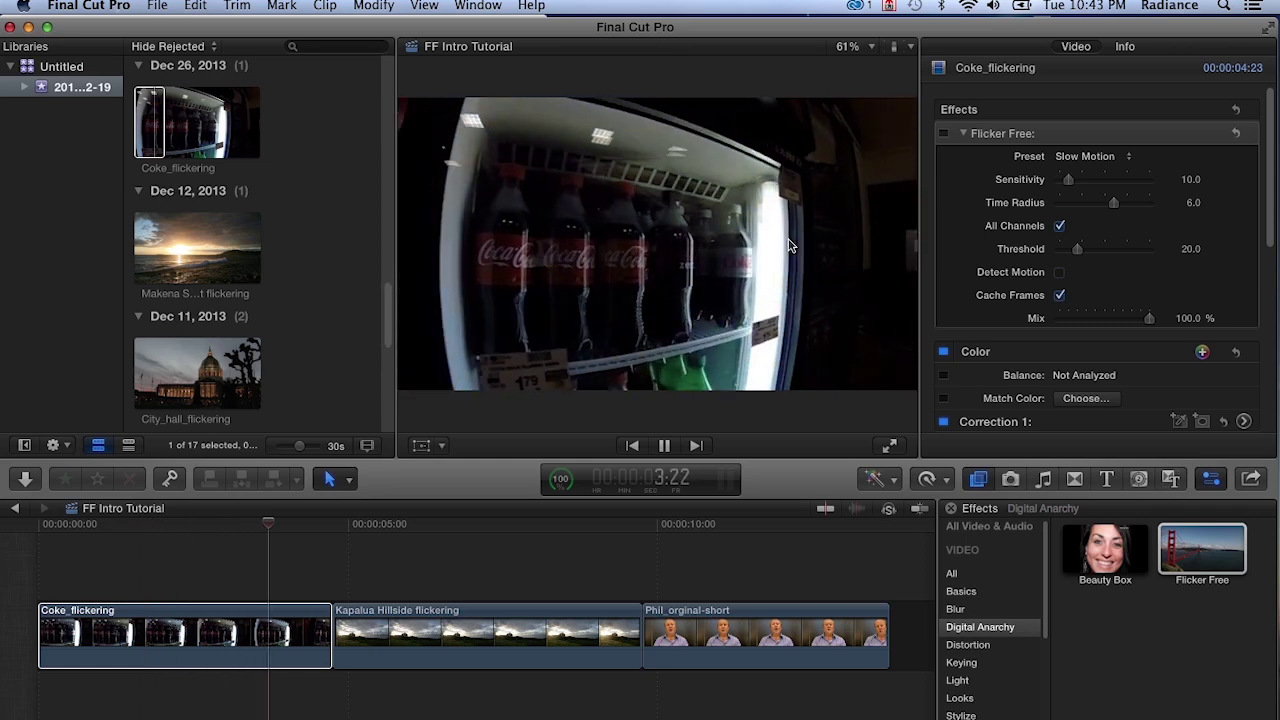
{"action": "key", "text": "Home"}
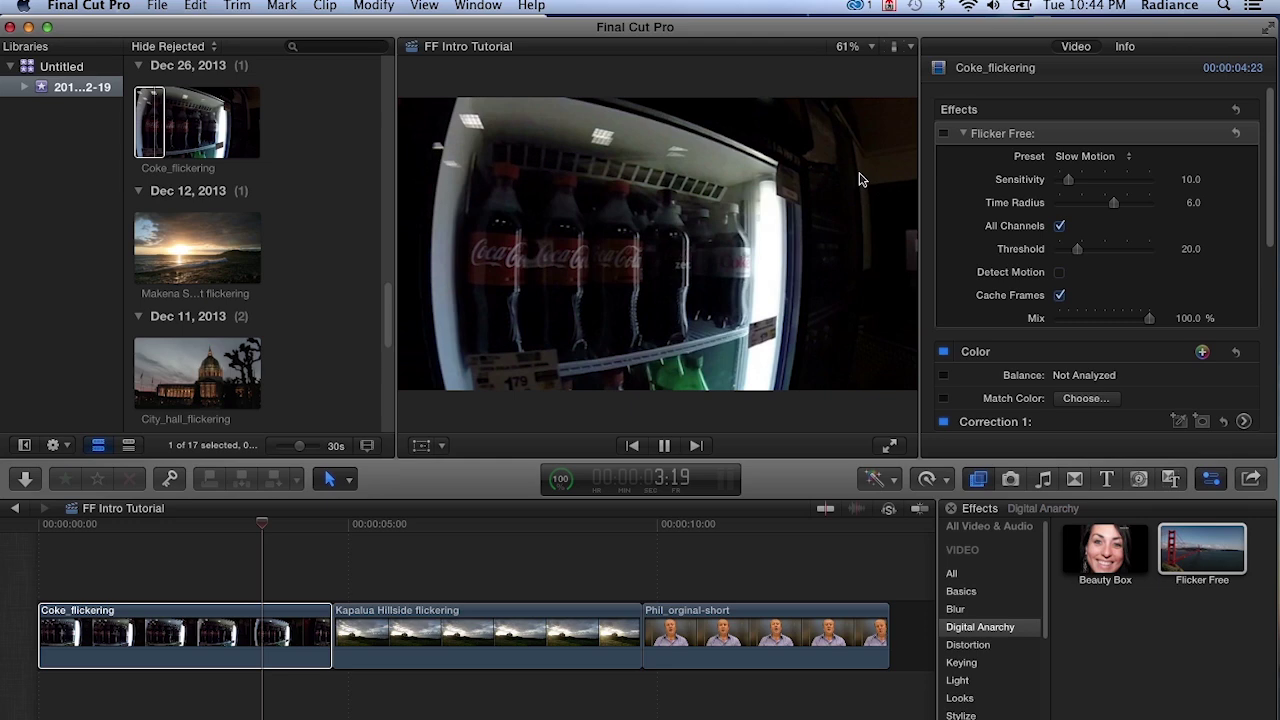
{"action": "key", "text": "space"}
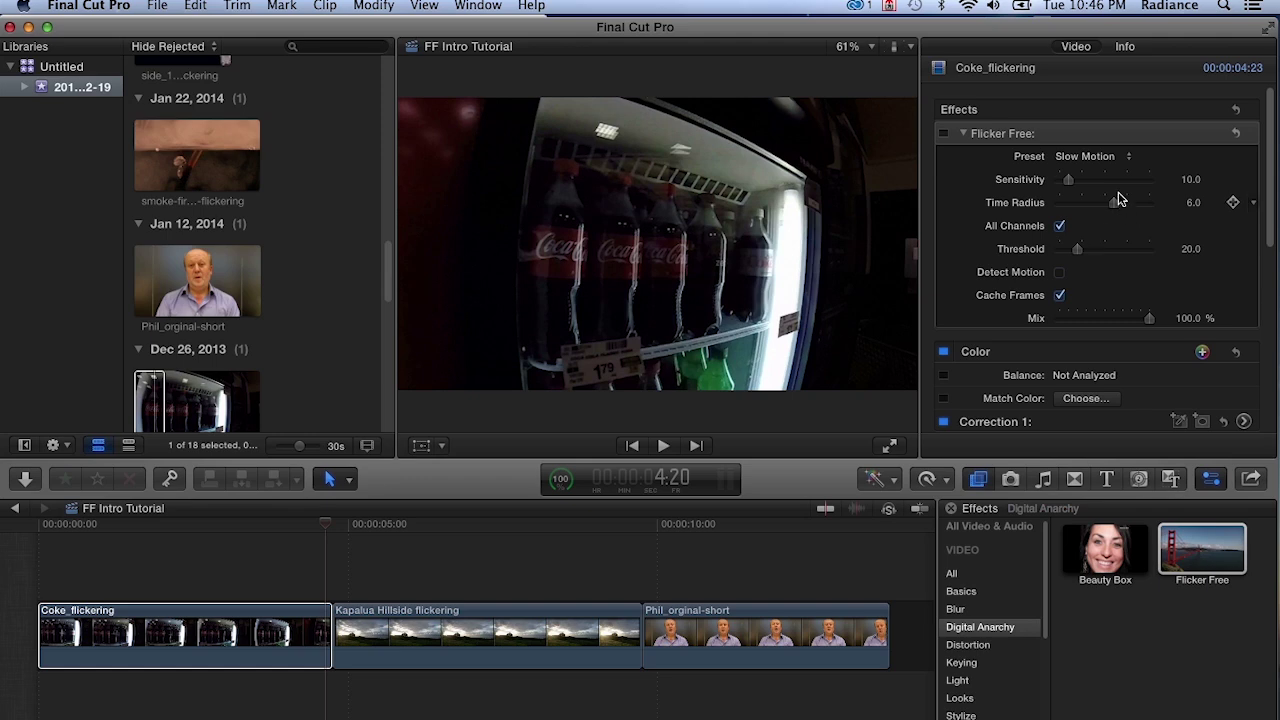
{"action": "scroll", "coordinate": [393, 198], "scroll_direction": "up", "scroll_amount": 5}
{"action": "scroll", "coordinate": [393, 198], "scroll_direction": "up", "scroll_amount": 3}
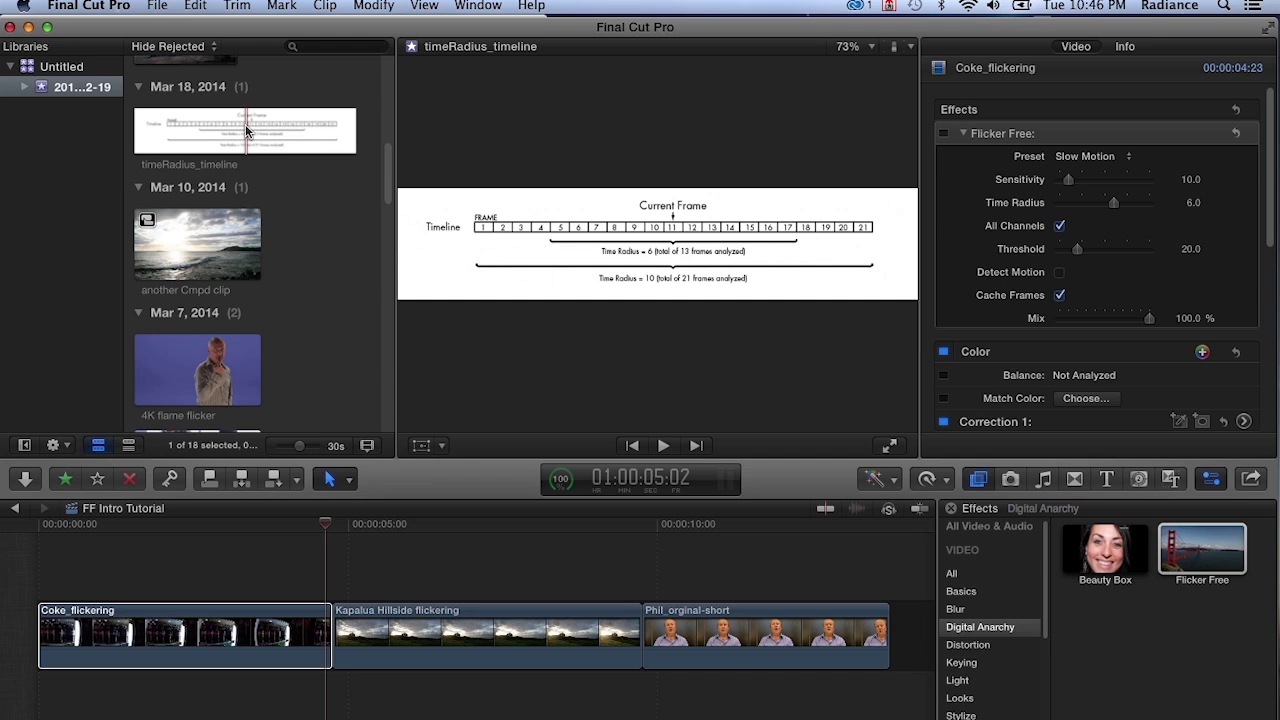
Show the timeRadius_timeline diagram comparing Time Radius 6 (13 frames) with Time Radius 10 (21 frames)
{"action": "left_click", "coordinate": [252, 130]}
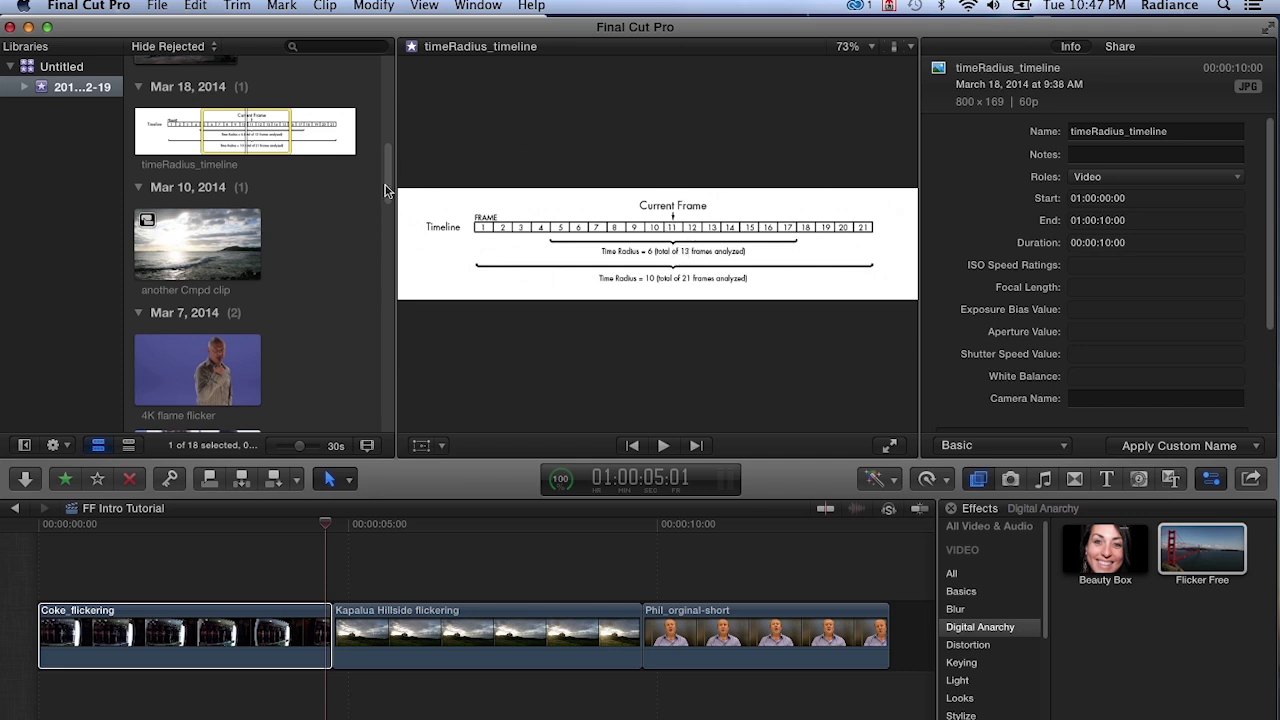
Select the Coke_flickering timeline clip to show its Slow Motion Flicker Free settings with Cache Frames on
{"action": "left_click", "coordinate": [304, 630]}
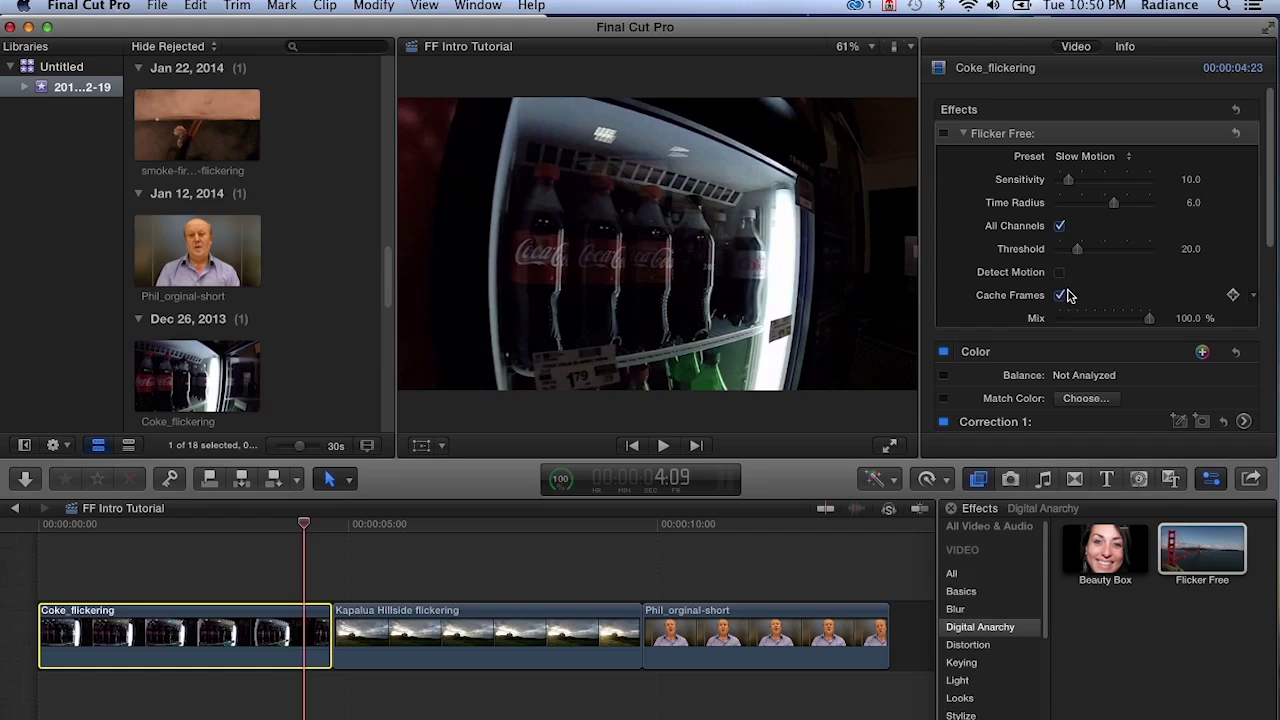
{"action": "left_click", "coordinate": [1061, 292]}
{"action": "left_click", "coordinate": [1059, 294]}
Enable Flicker Free on Coke_flickering, play it from the start, then bring up the preset list
{"action": "left_click", "coordinate": [943, 133]}
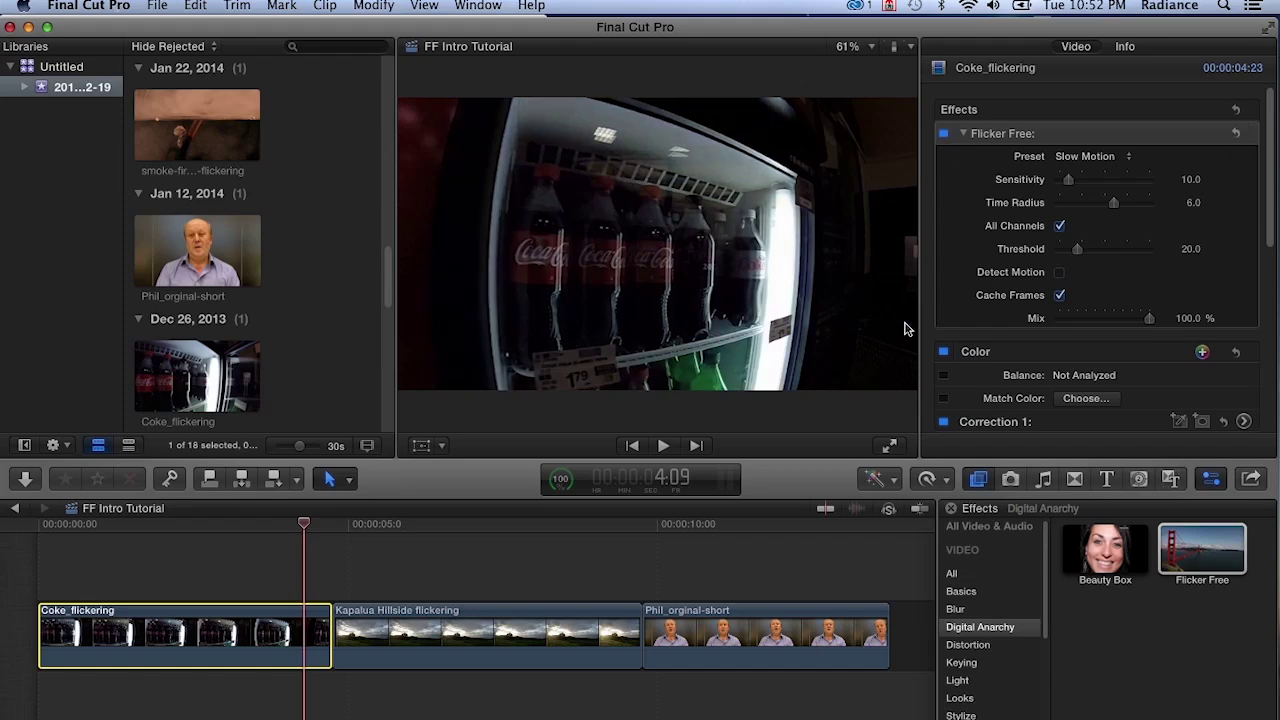
{"action": "key", "text": "Home"}
{"action": "key", "text": "space"}
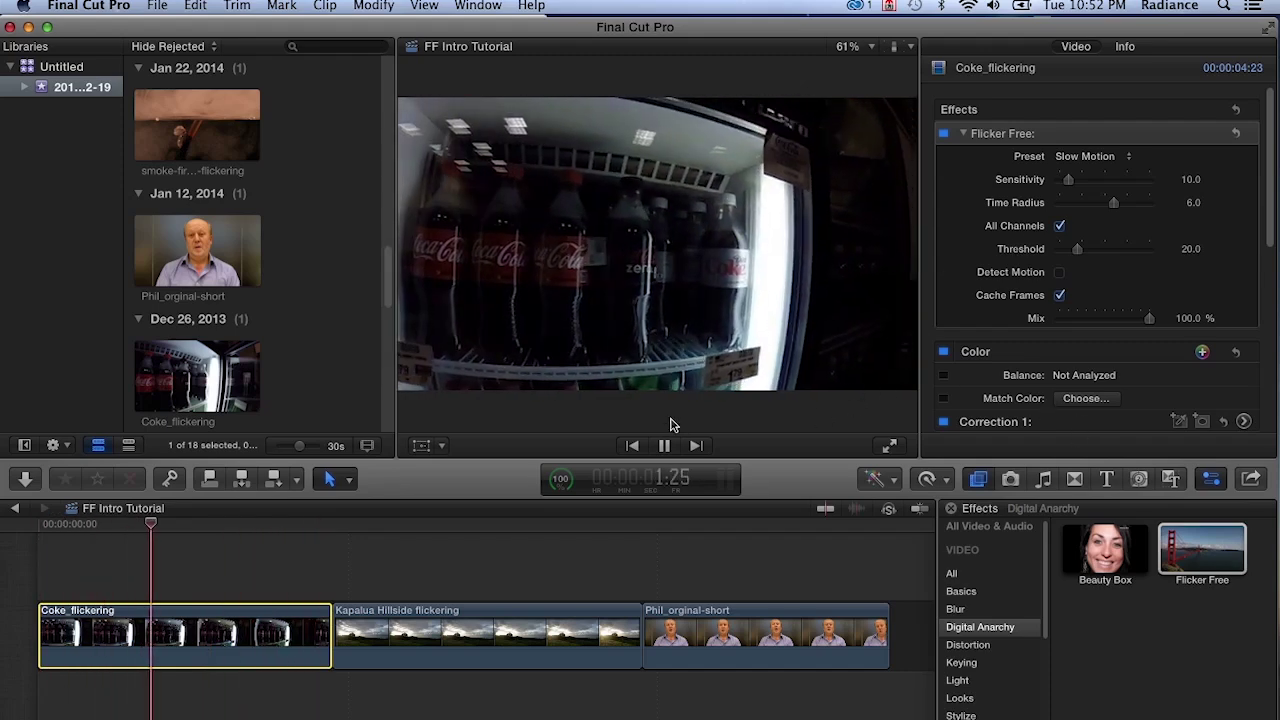
{"action": "key", "text": "space"}
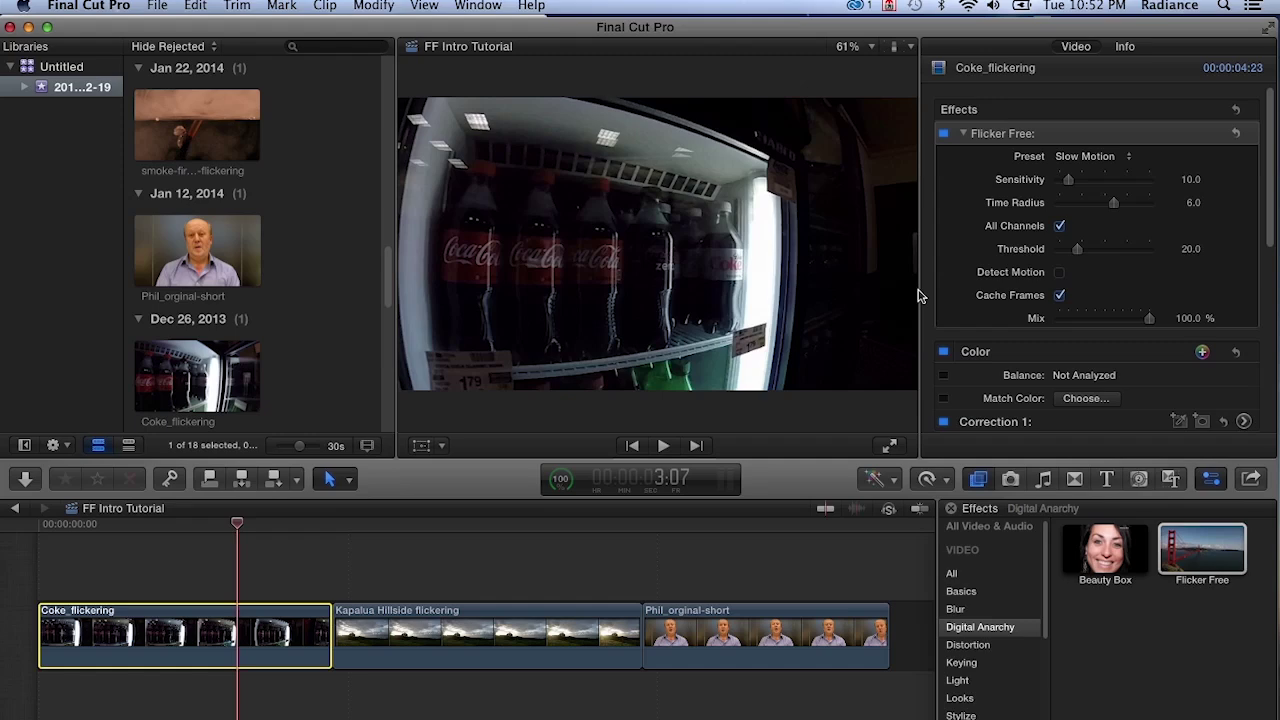
{"action": "left_click", "coordinate": [1115, 160]}
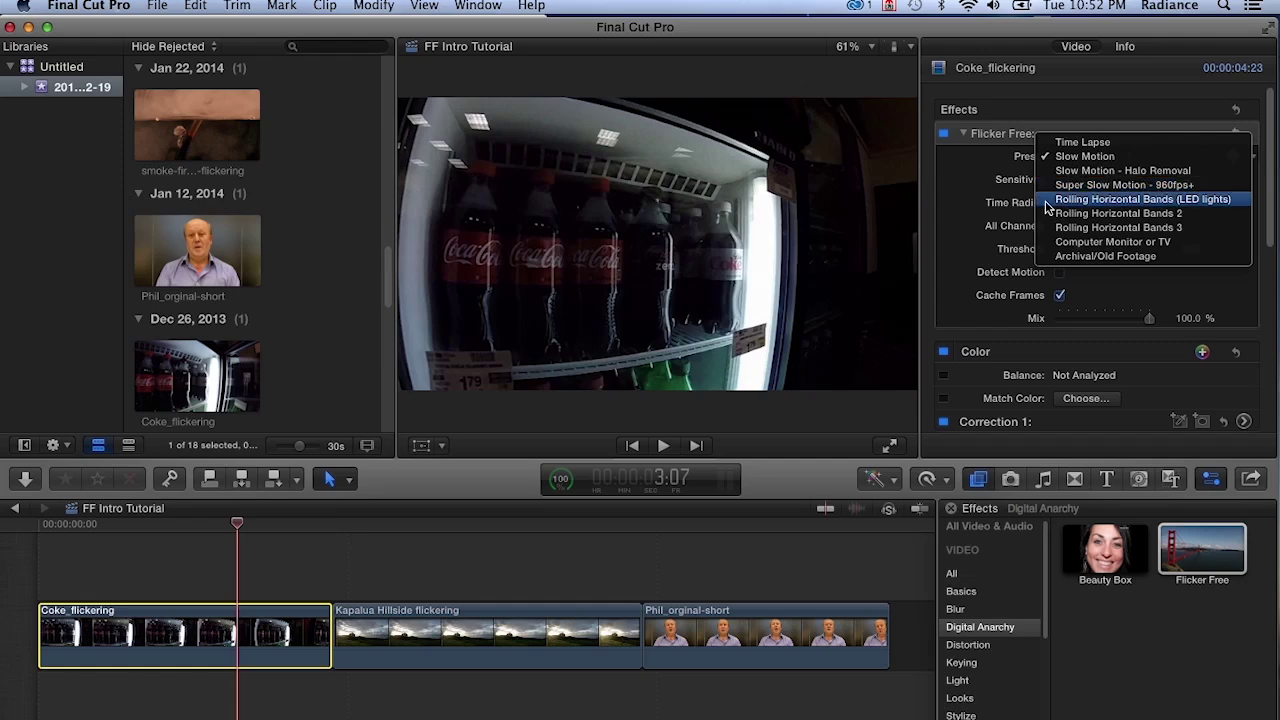
Keep Slow Motion, disable Flicker Free to step through the unfiltered Coke frames, then select Kapalua Hillside
{"action": "left_click", "coordinate": [1152, 199]}
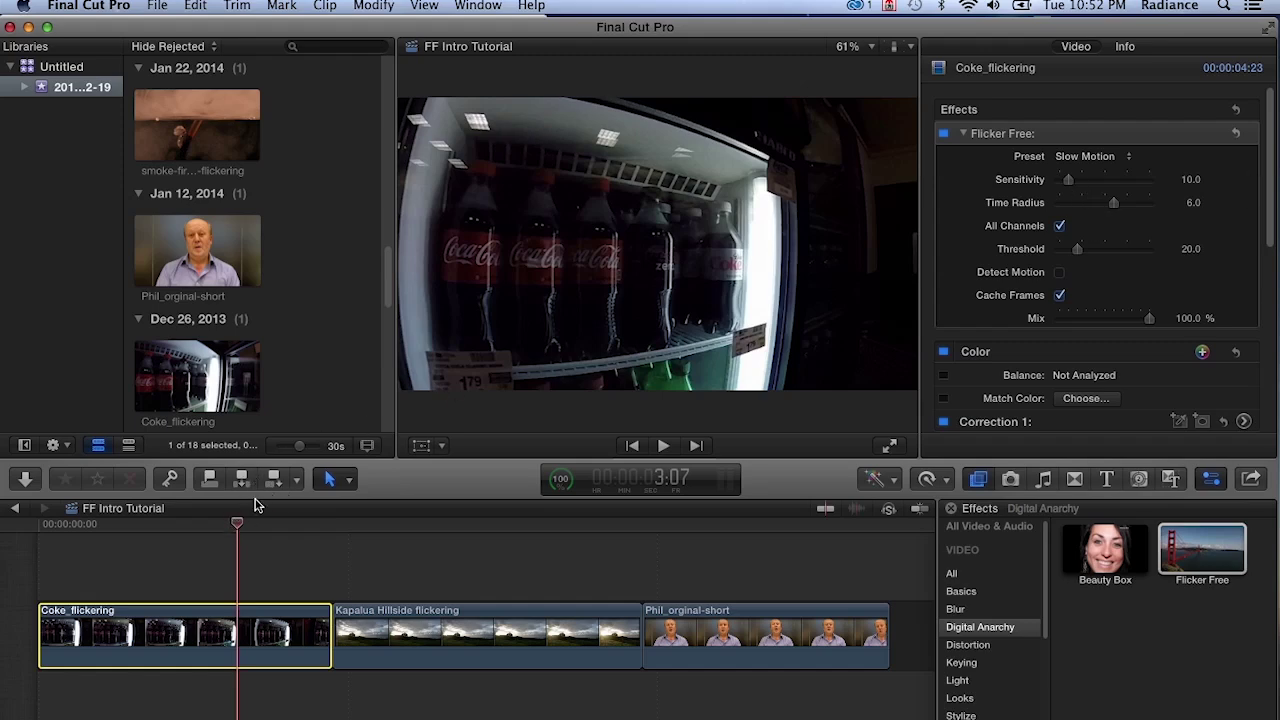
{"action": "left_click", "coordinate": [943, 133]}
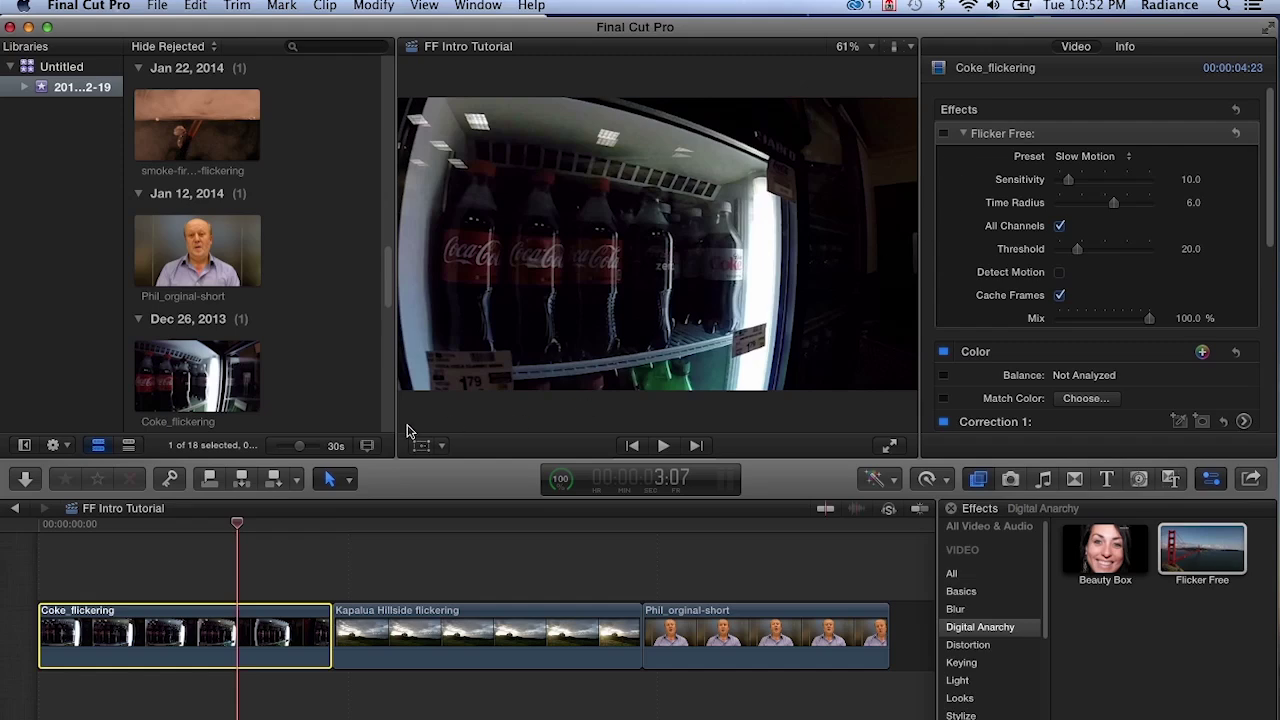
{"action": "key", "text": "Right"}
{"action": "key", "text": "Right"}
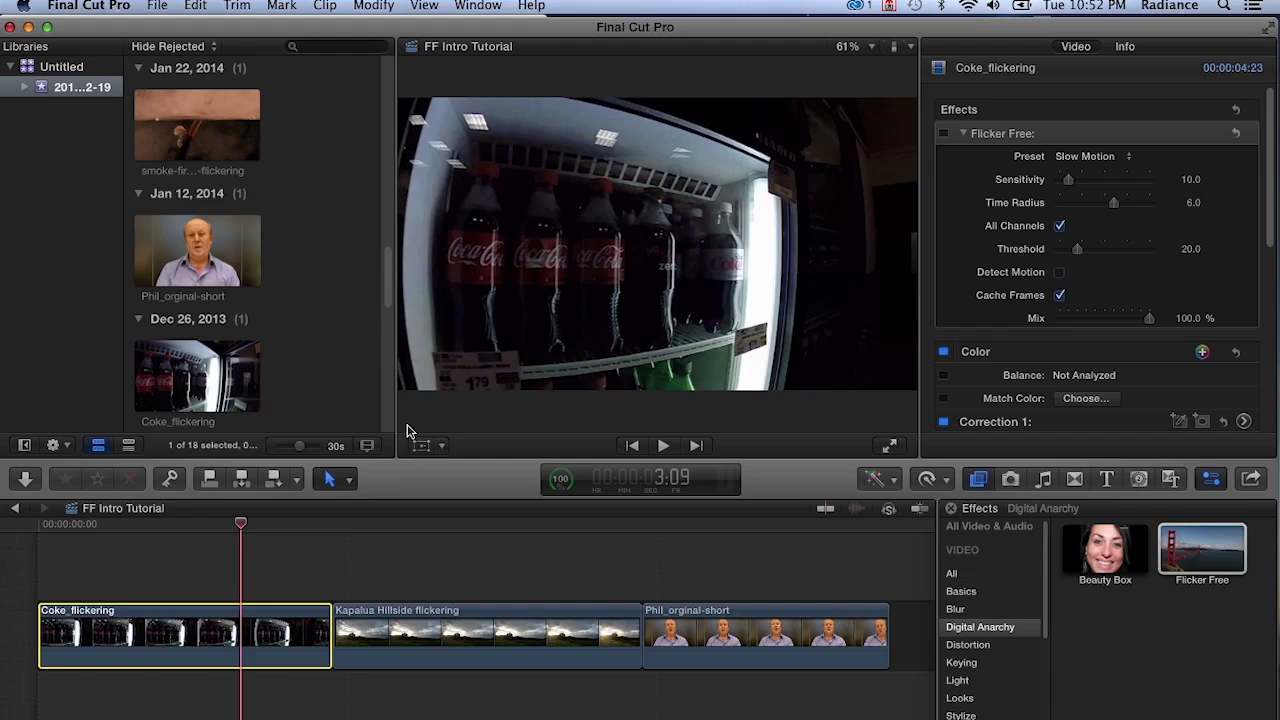
{"action": "key", "text": "Right"}
{"action": "key", "text": "Right"}
{"action": "key", "text": "Right"}
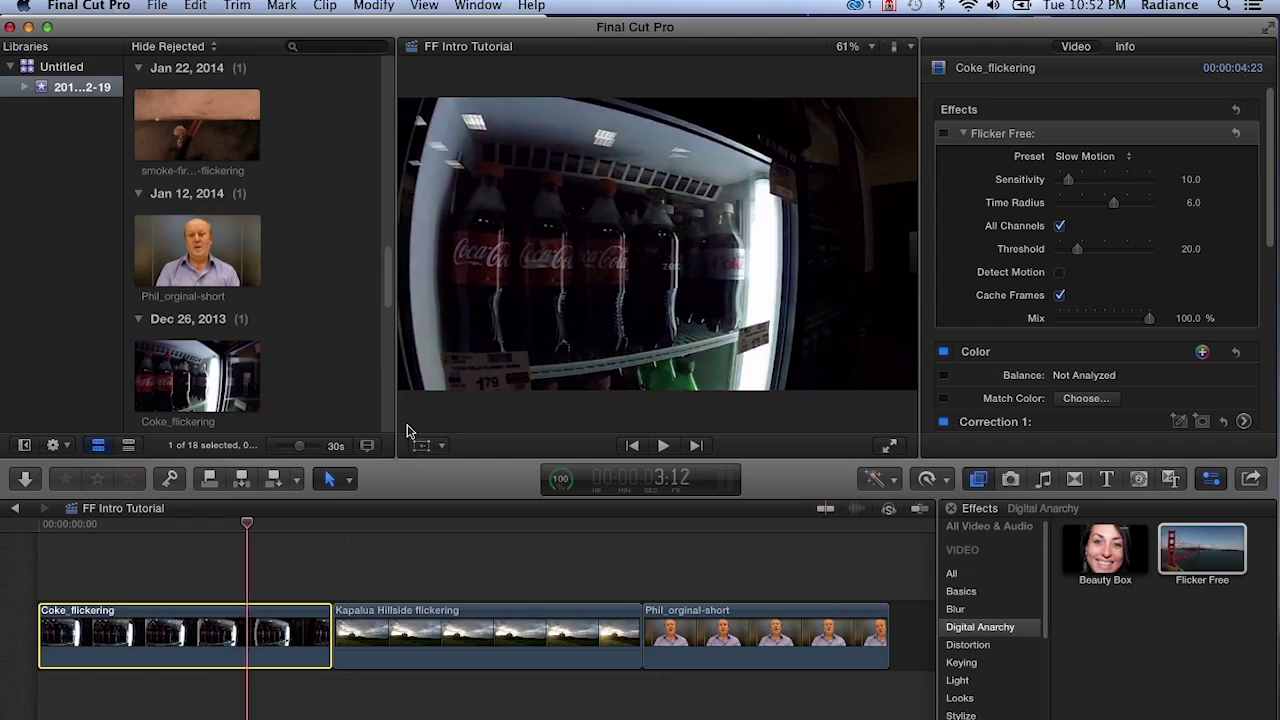
{"action": "key", "text": "Right"}
{"action": "key", "text": "Right"}
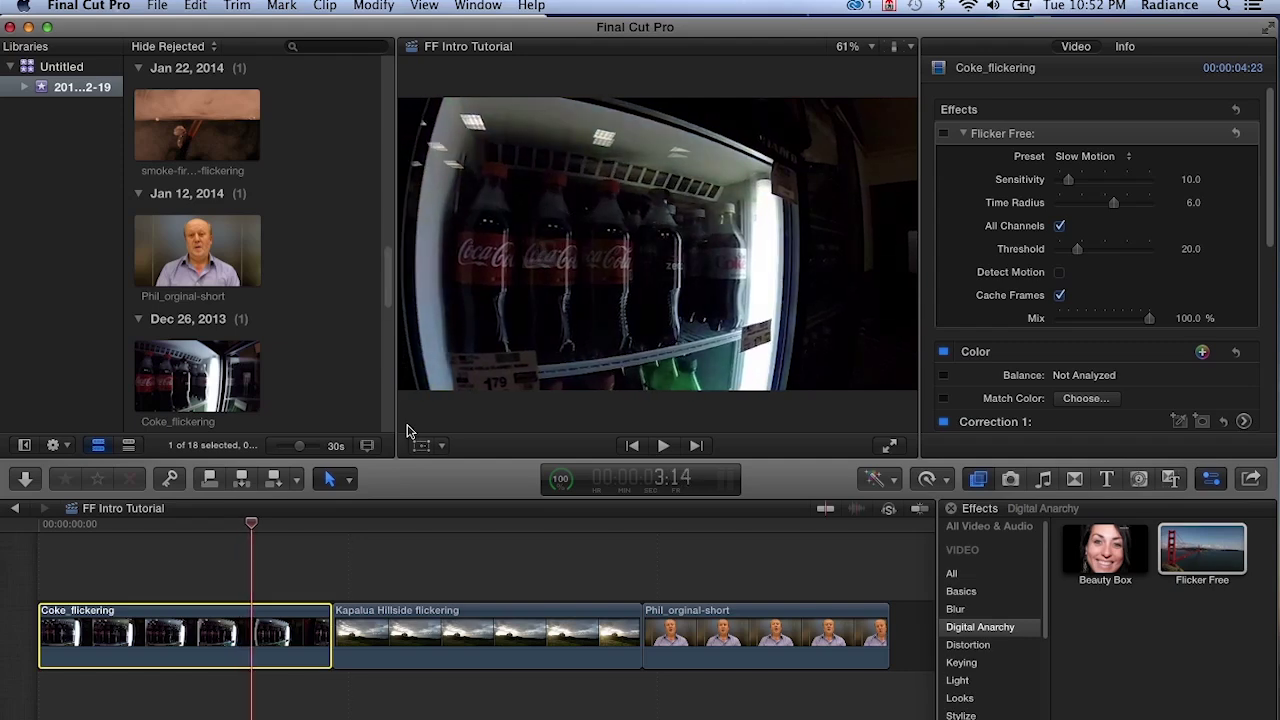
{"action": "key", "text": "Right"}
{"action": "key", "text": "Right"}
{"action": "key", "text": "Right"}
{"action": "key", "text": "Right"}
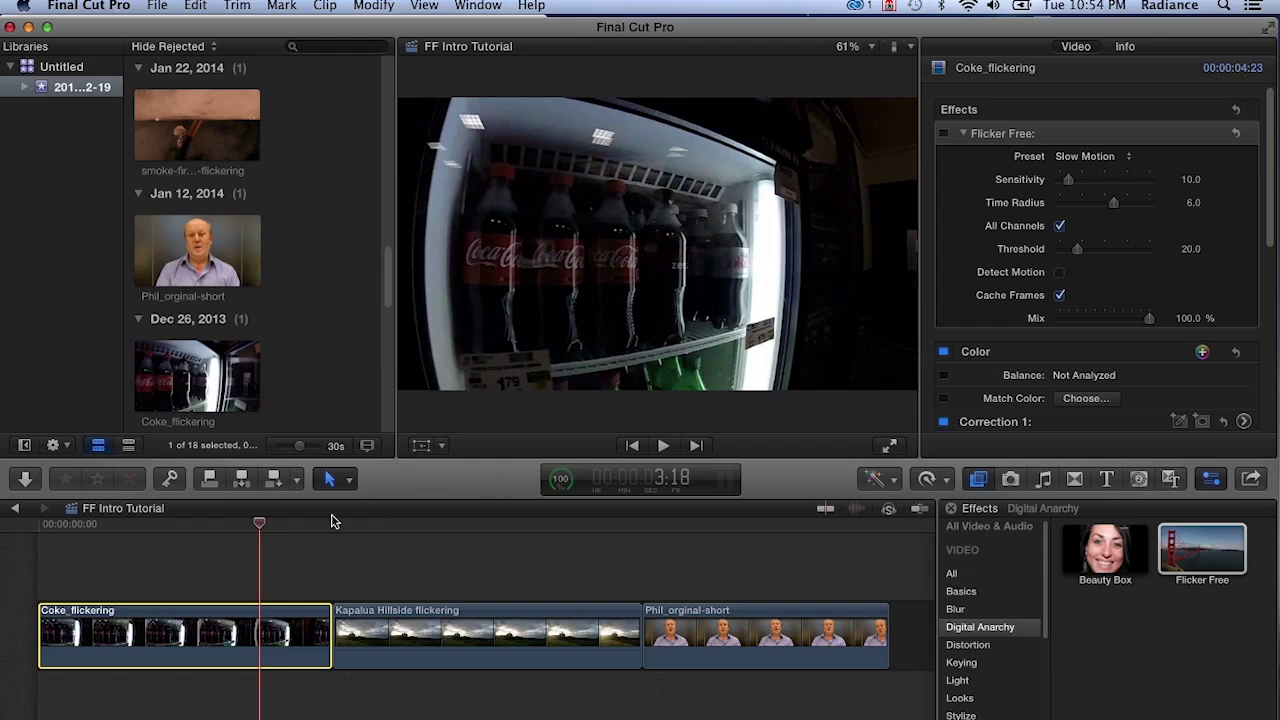
{"action": "left_click", "coordinate": [387, 612]}
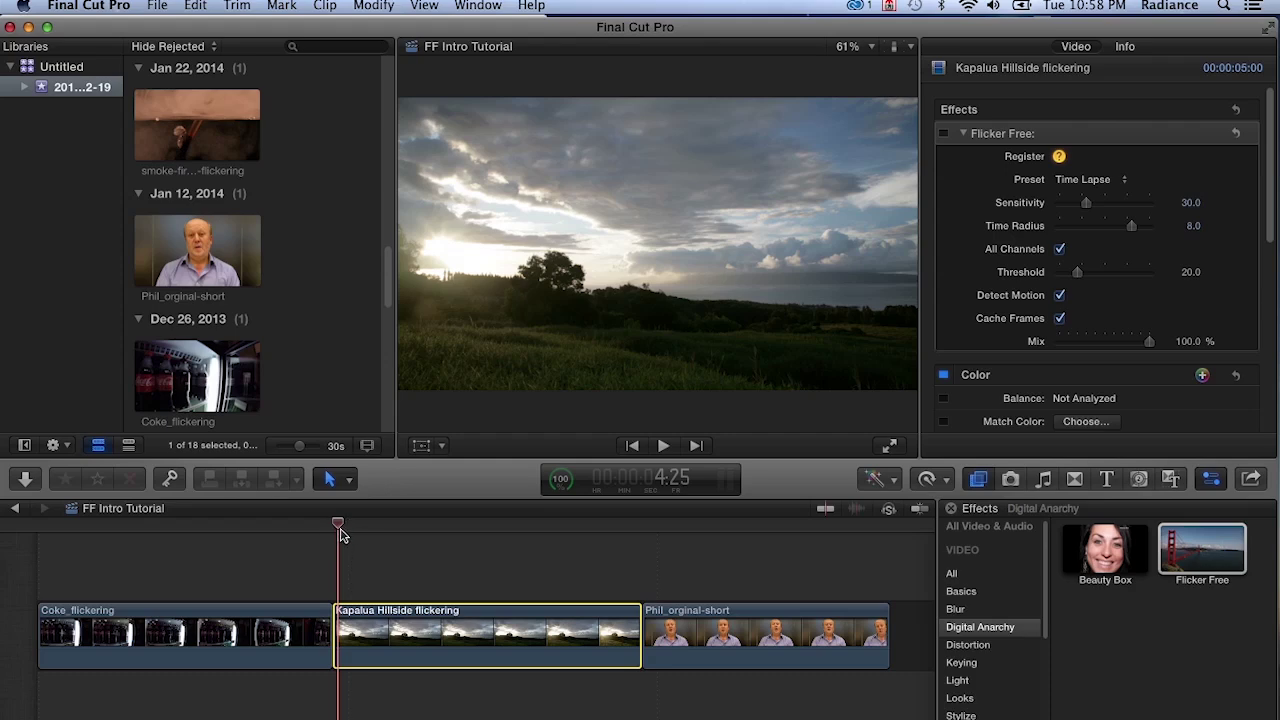
{"action": "key", "text": "space"}
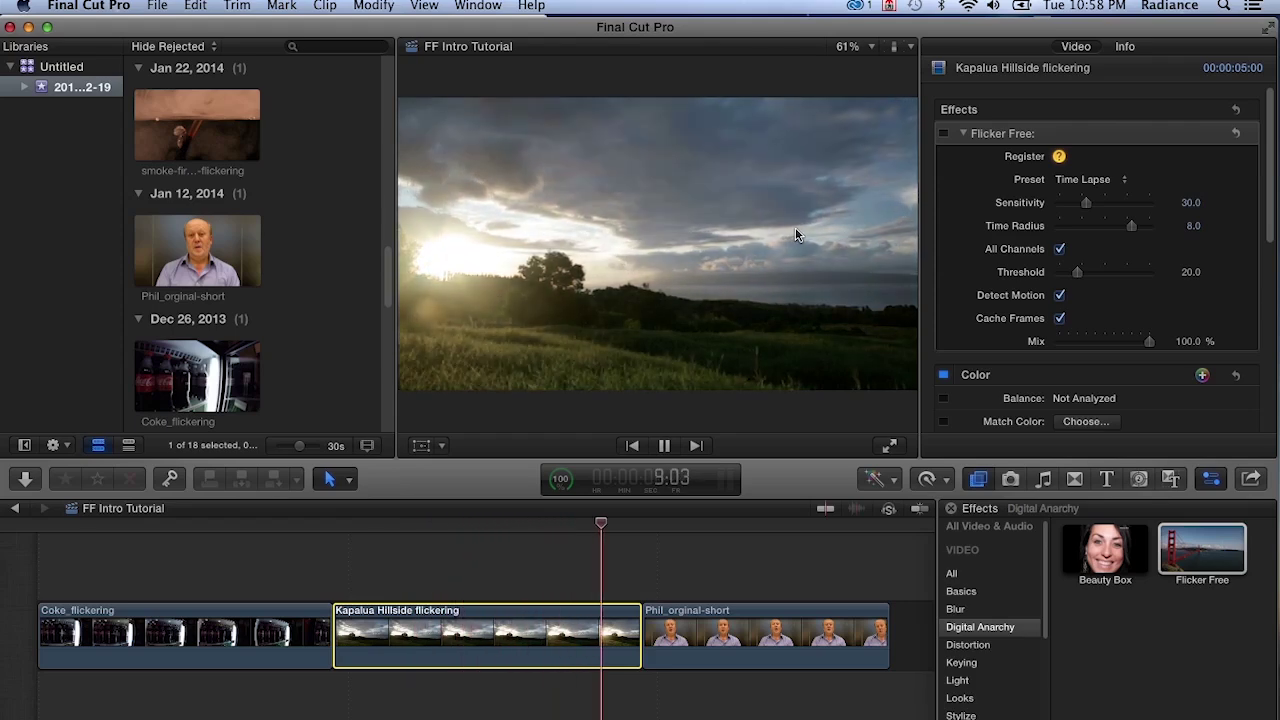
{"action": "key", "text": "space"}
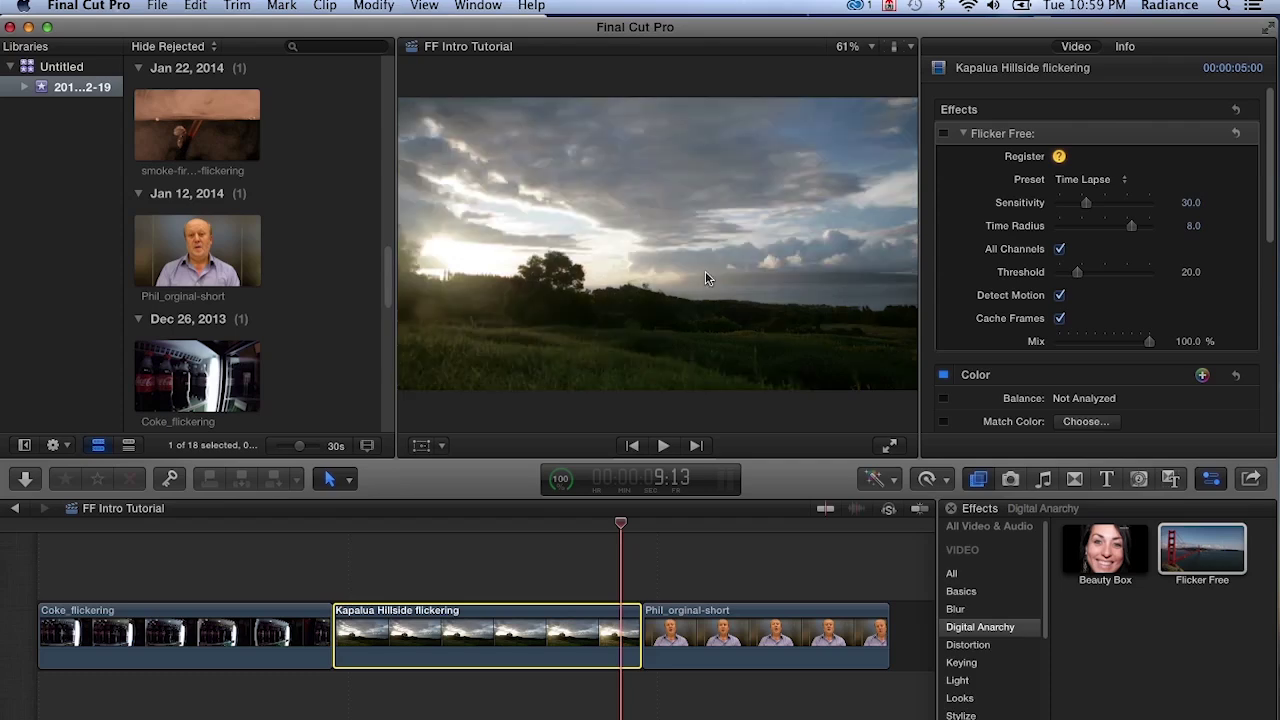
{"action": "key", "text": "slash"}
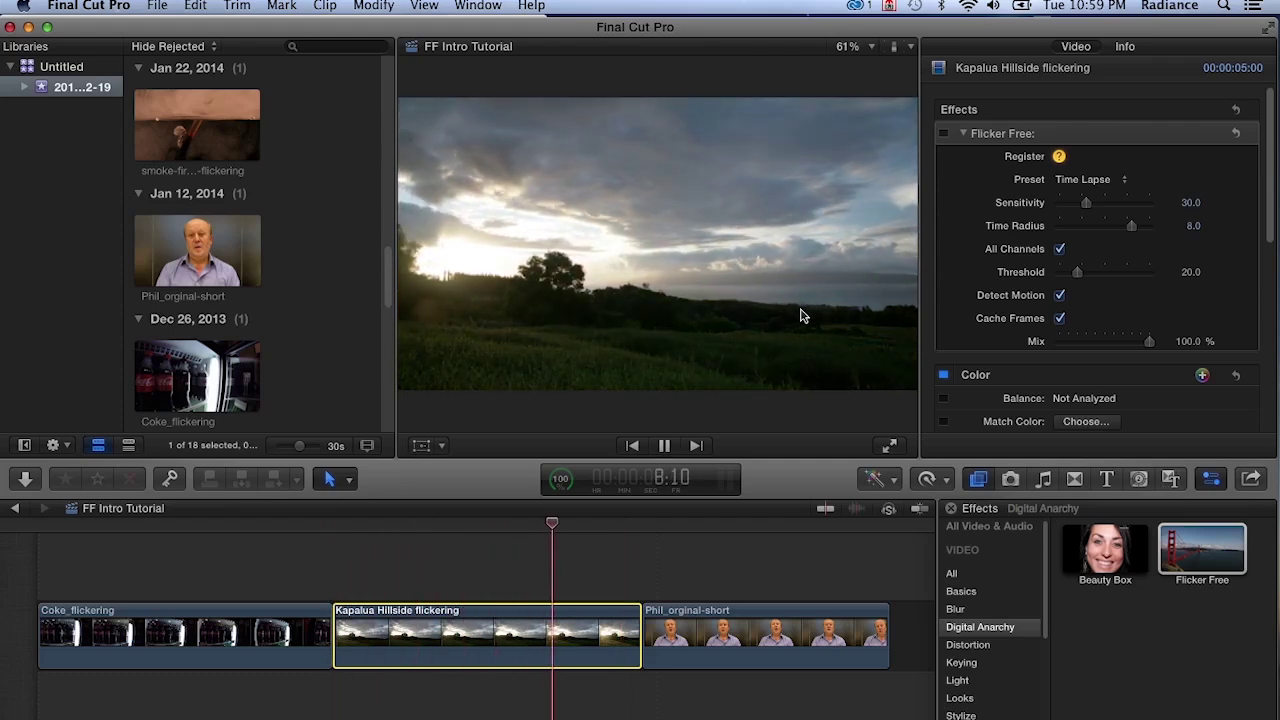
{"action": "key", "text": "slash"}
Stop playback and re-enable Flicker Free on the Kapalua Hillside clip, keeping the Time Lapse preset
{"action": "key", "text": "space"}
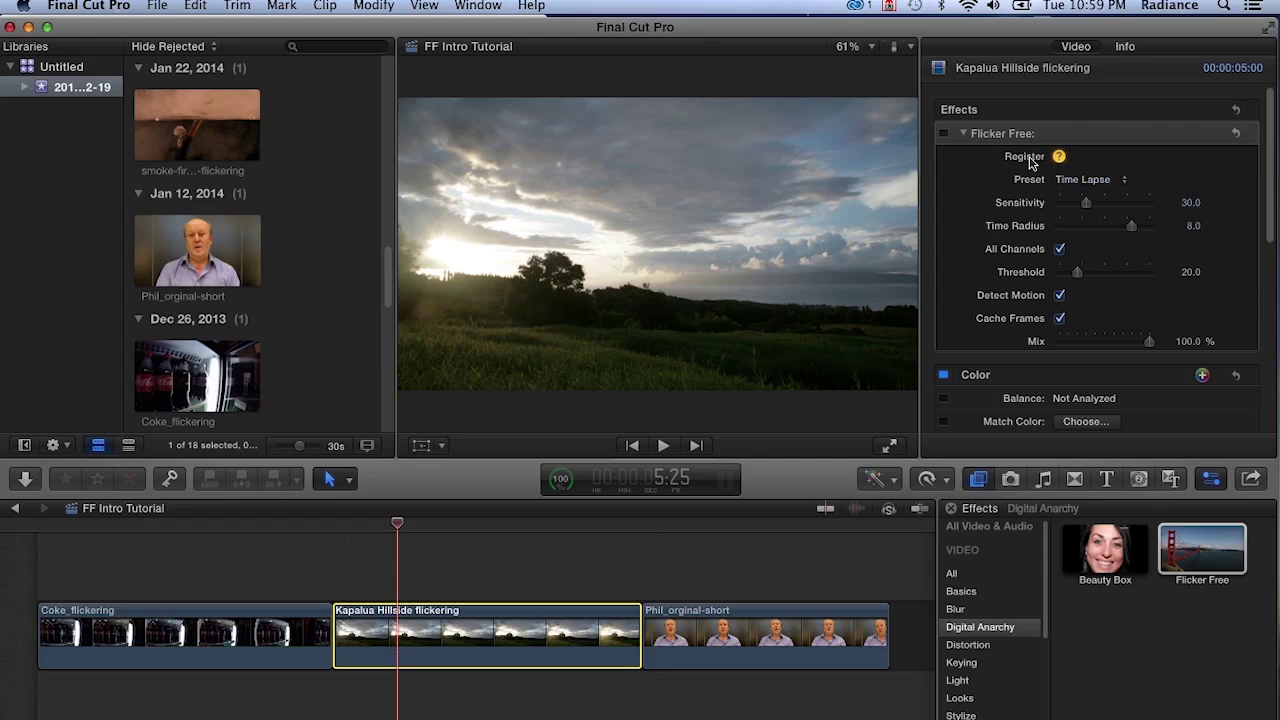
{"action": "left_click", "coordinate": [943, 134]}
{"action": "left_click", "coordinate": [1108, 183]}
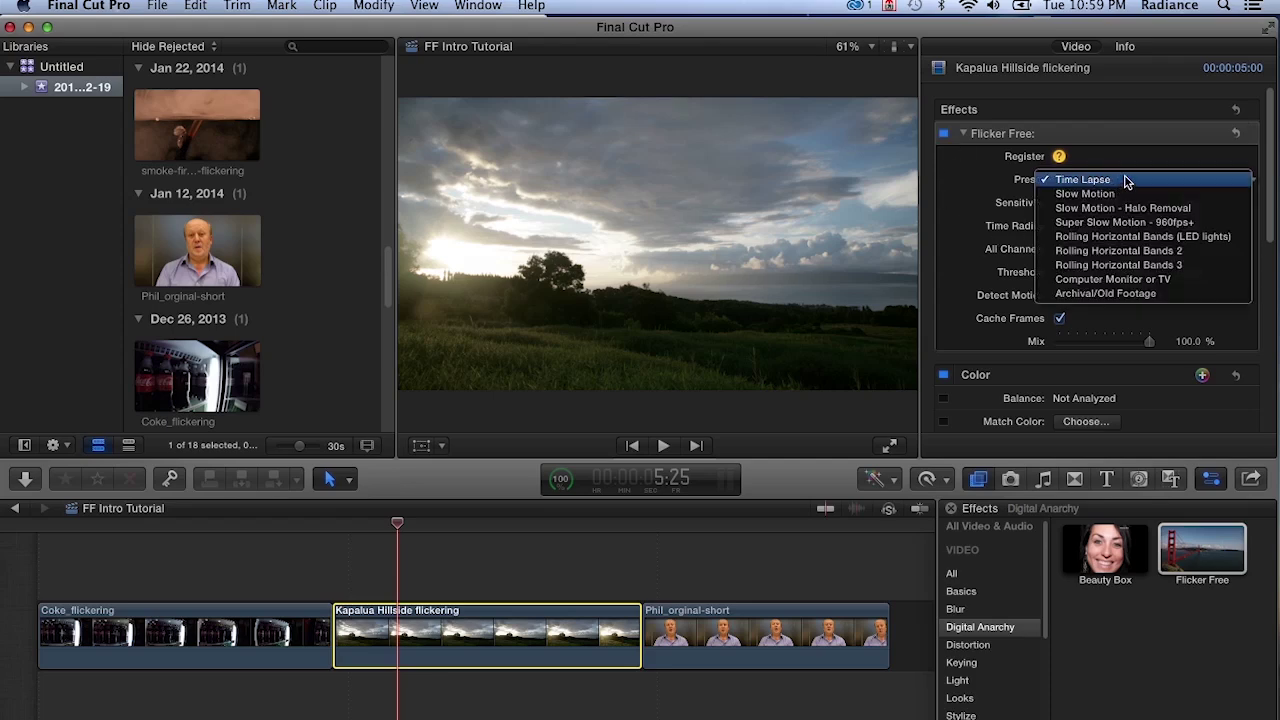
{"action": "left_click", "coordinate": [1133, 163]}
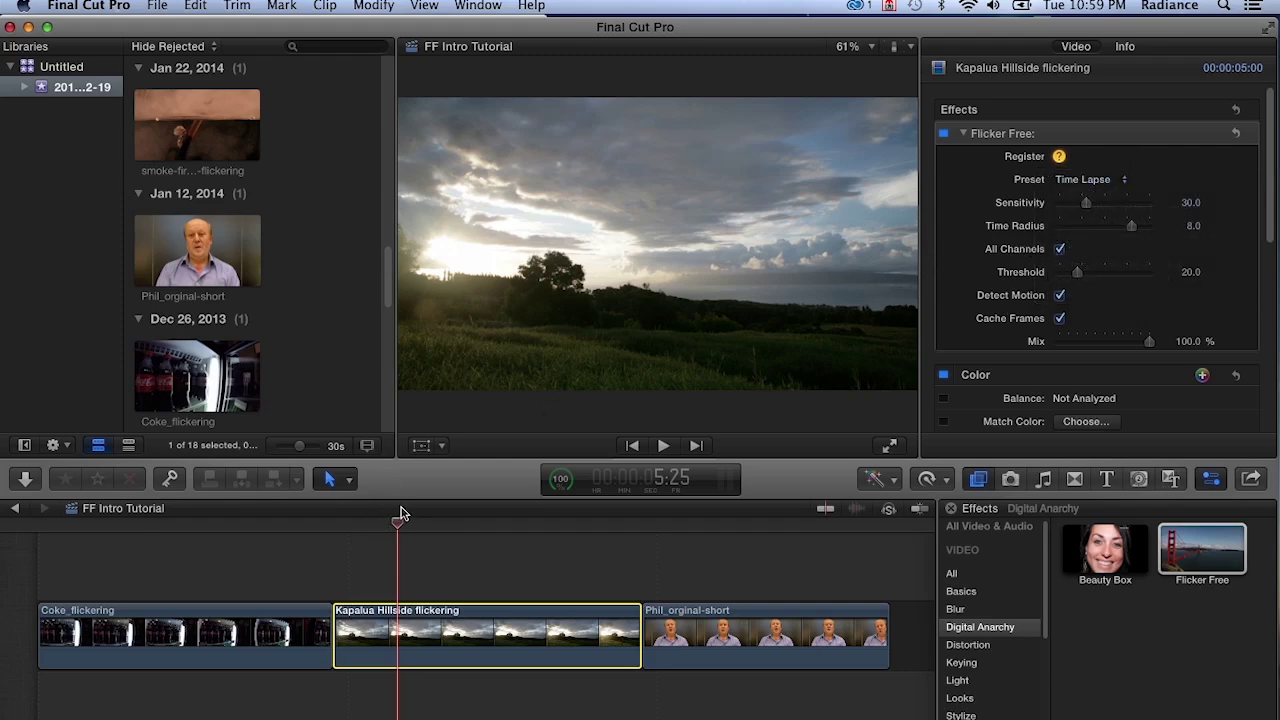
{"action": "key", "text": "slash"}
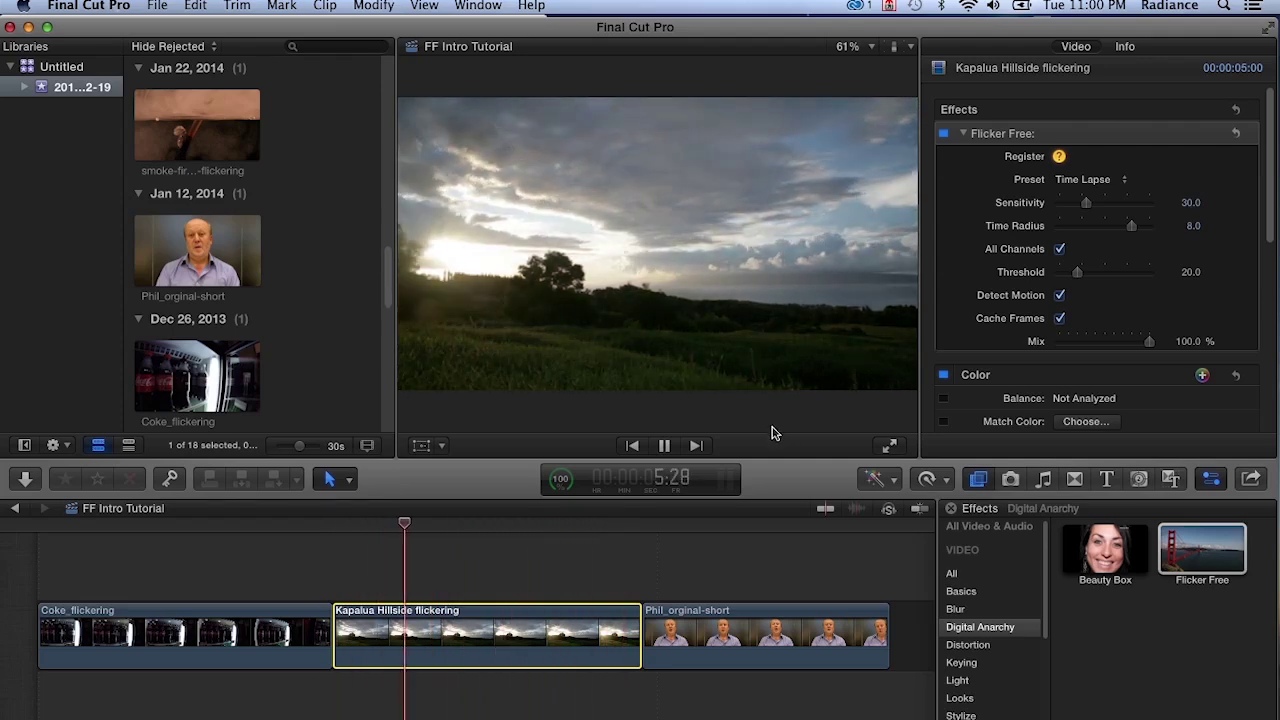
{"action": "key", "text": "space"}
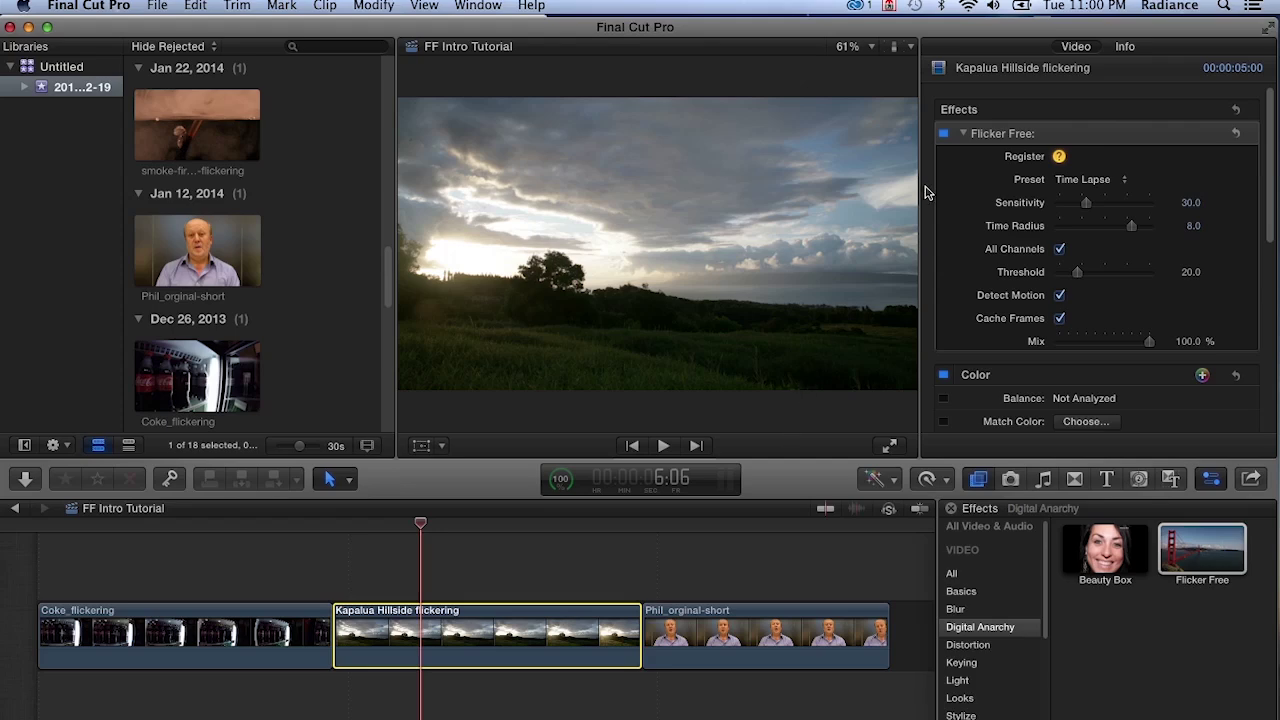
{"action": "left_click", "coordinate": [943, 133]}
{"action": "key", "text": "shift+question"}
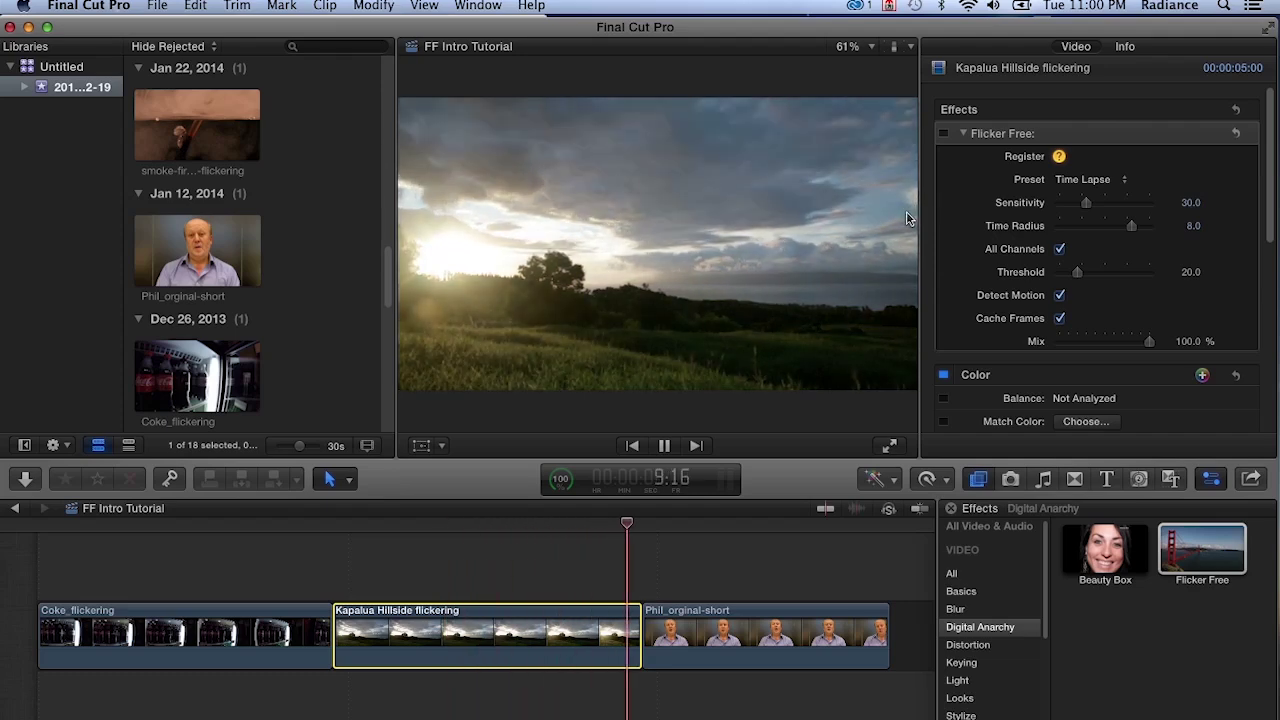
{"action": "key", "text": "space"}
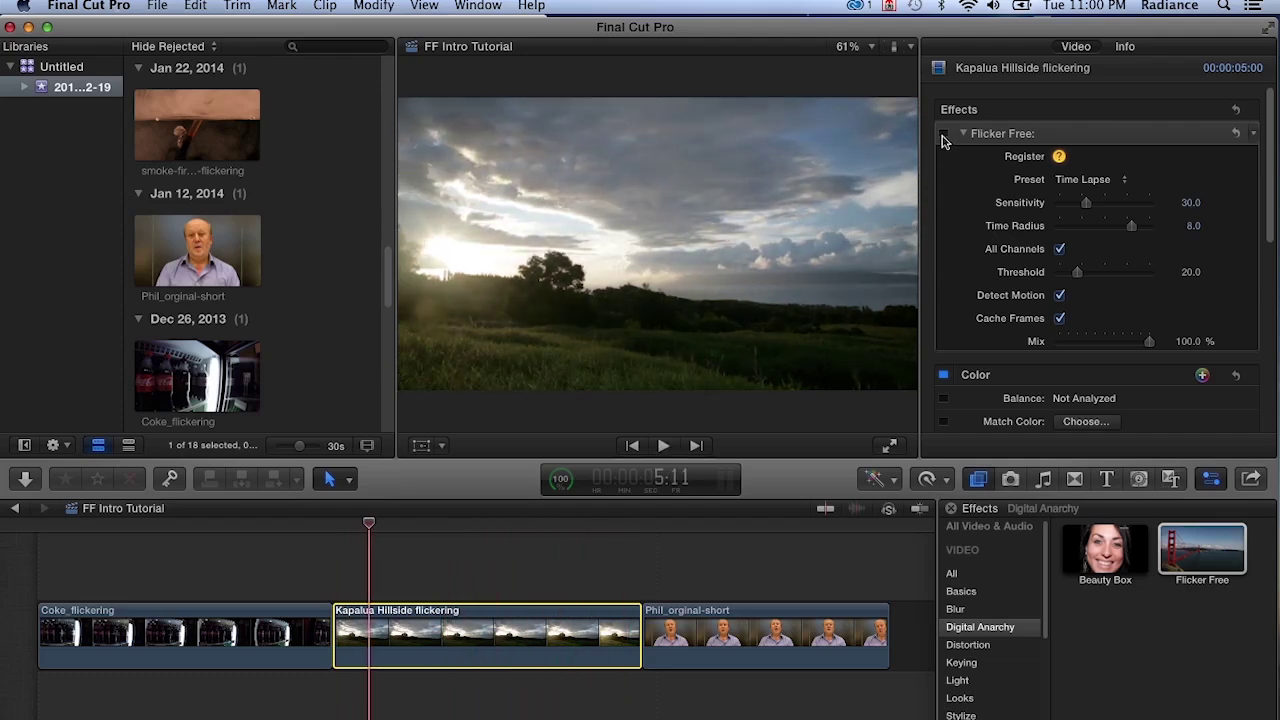
{"action": "key", "text": "space"}
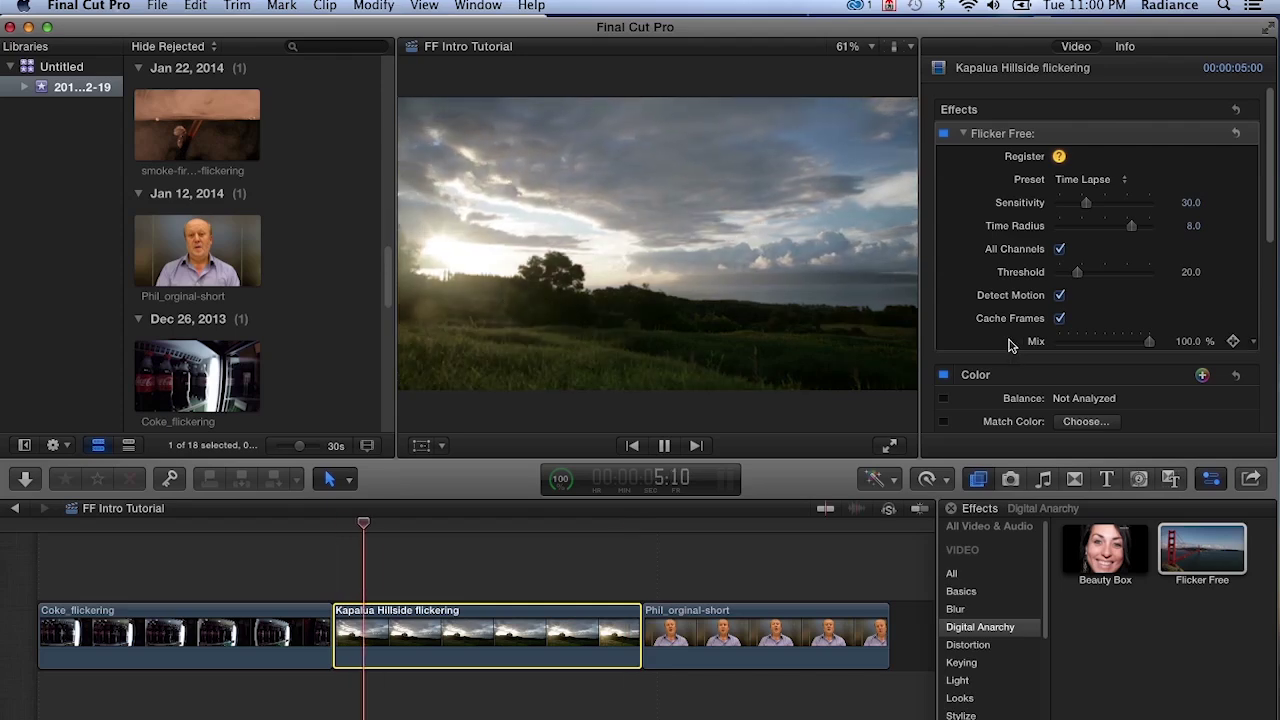
{"action": "key", "text": "space"}
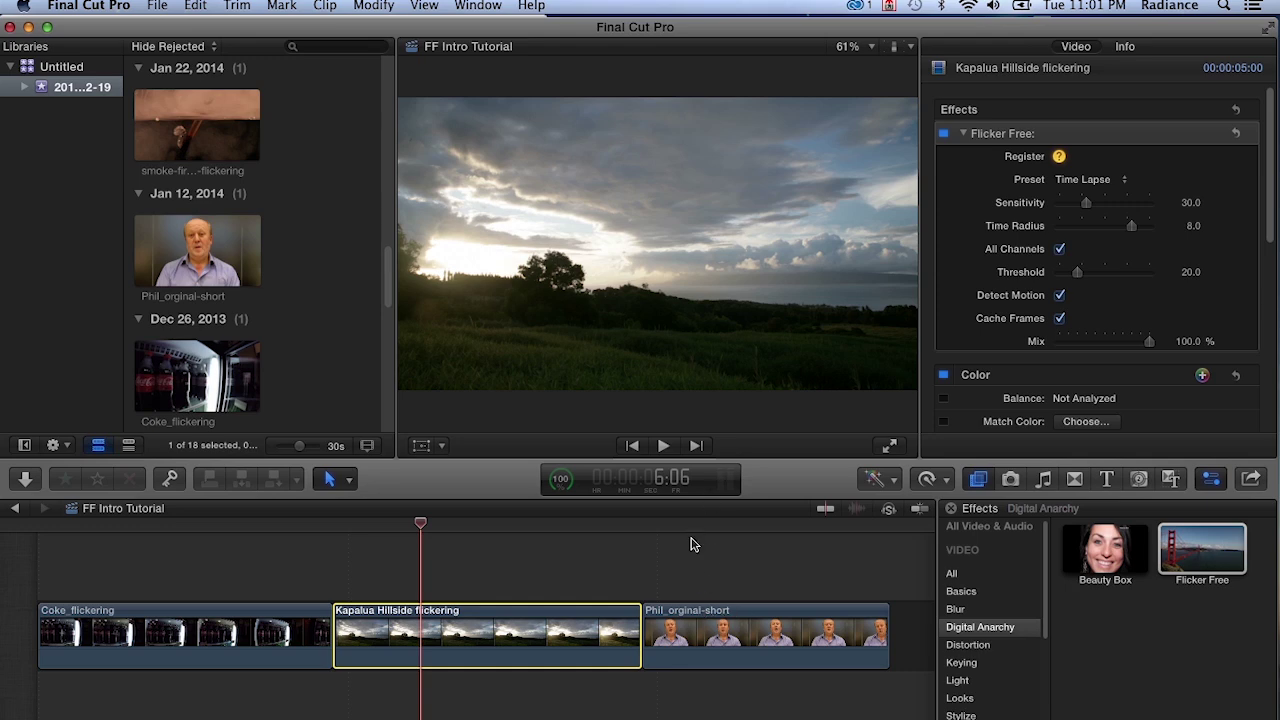
Select and play the Phil_orginal-short interview clip, then switch on its Color correction
{"action": "left_click", "coordinate": [656, 522]}
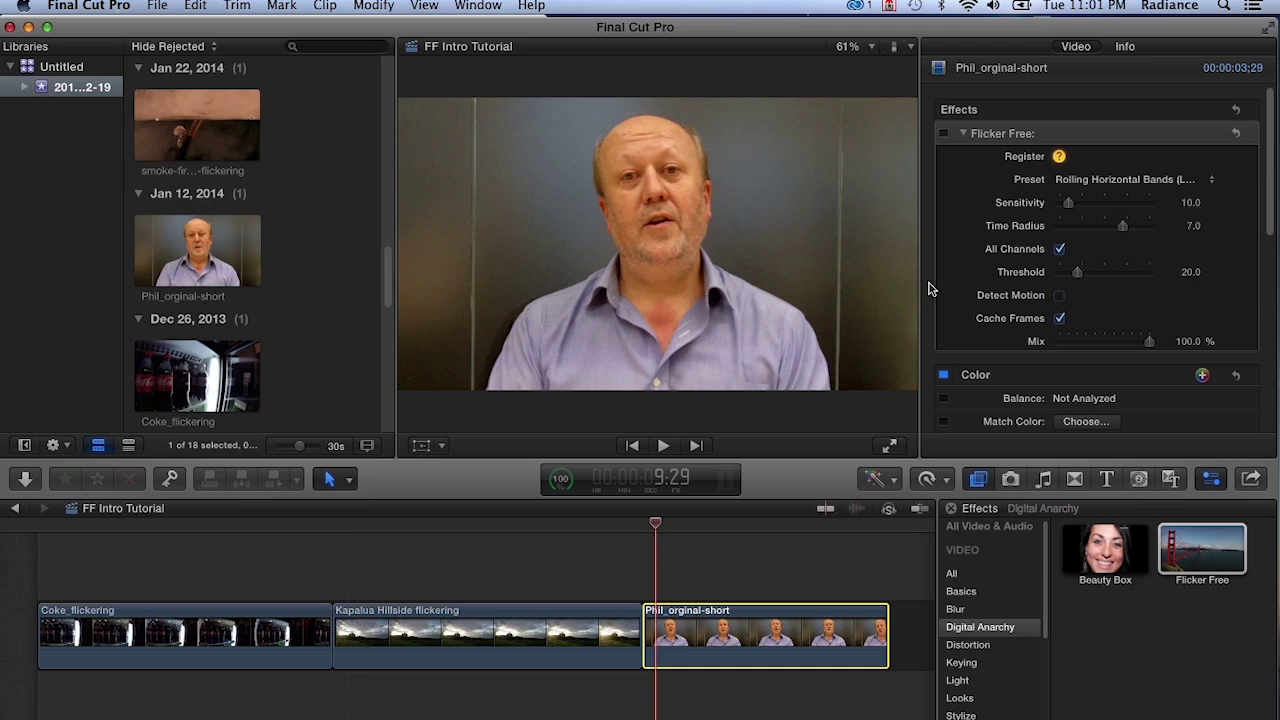
{"action": "key", "text": "space"}
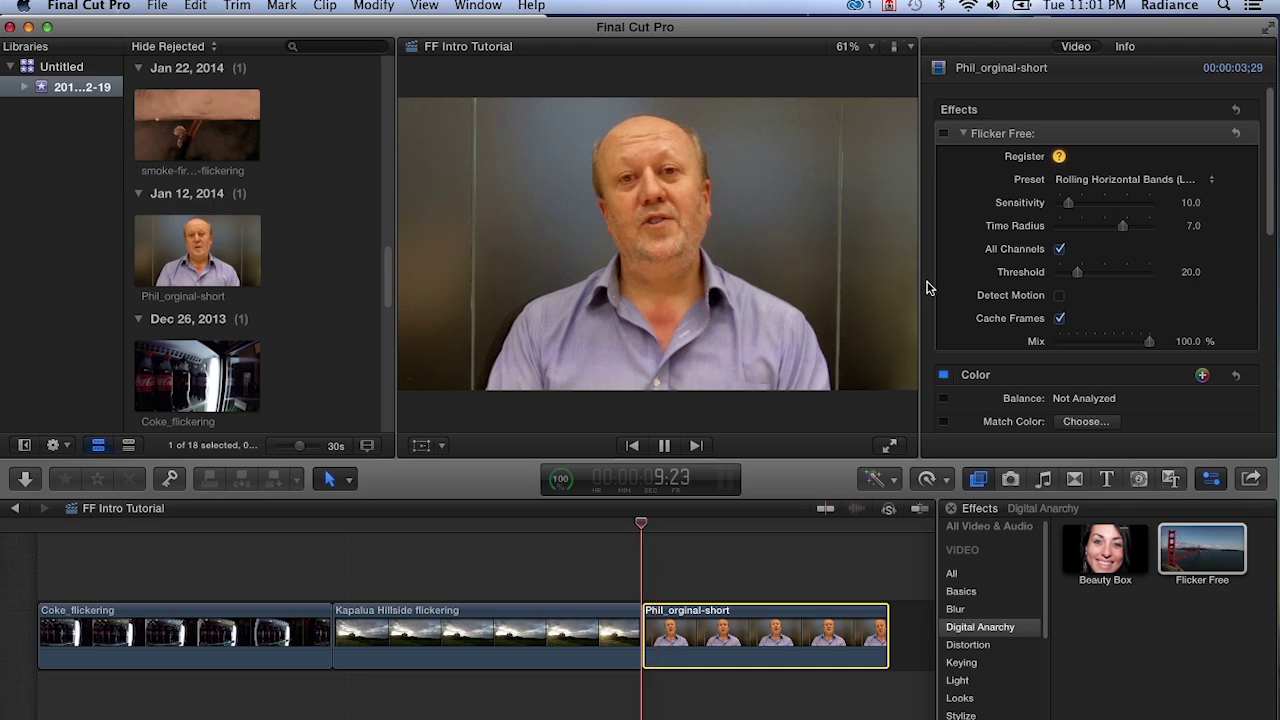
{"action": "left_click", "coordinate": [942, 376]}
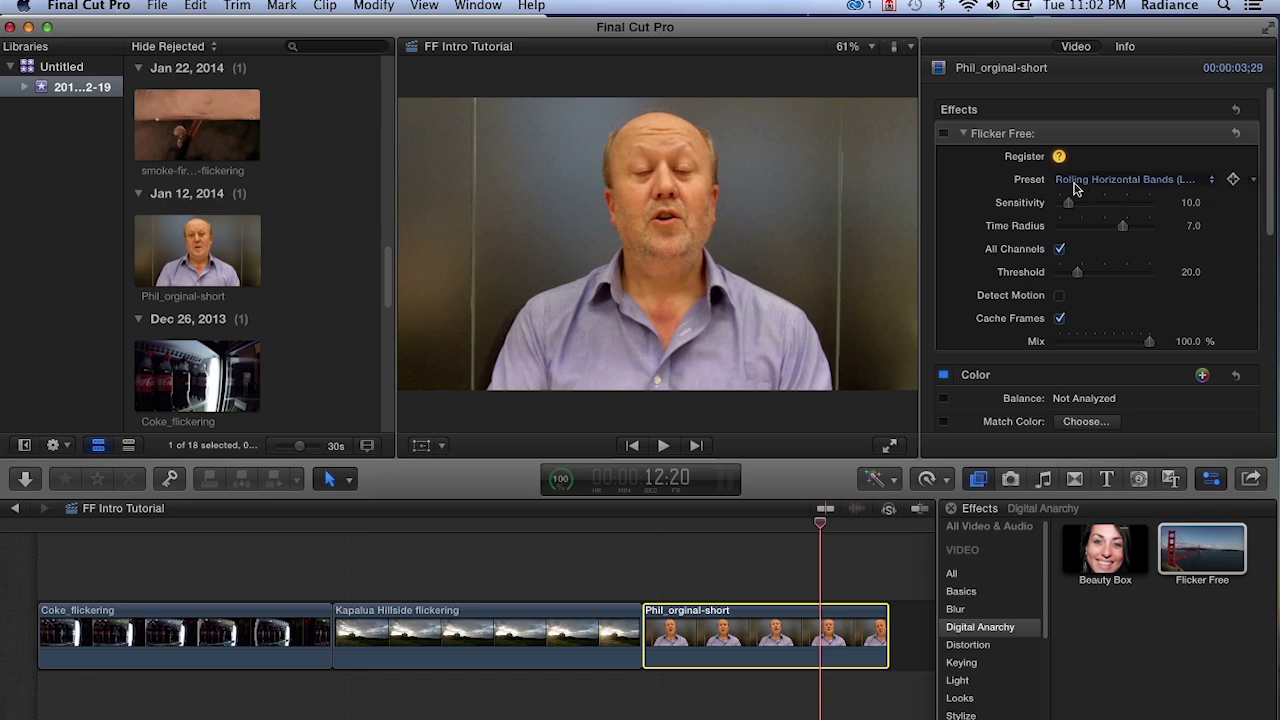
Keep the Rolling Horizontal Bands (LED lights) preset, enable Flicker Free, and play the interview clip
{"action": "left_click", "coordinate": [1124, 186]}
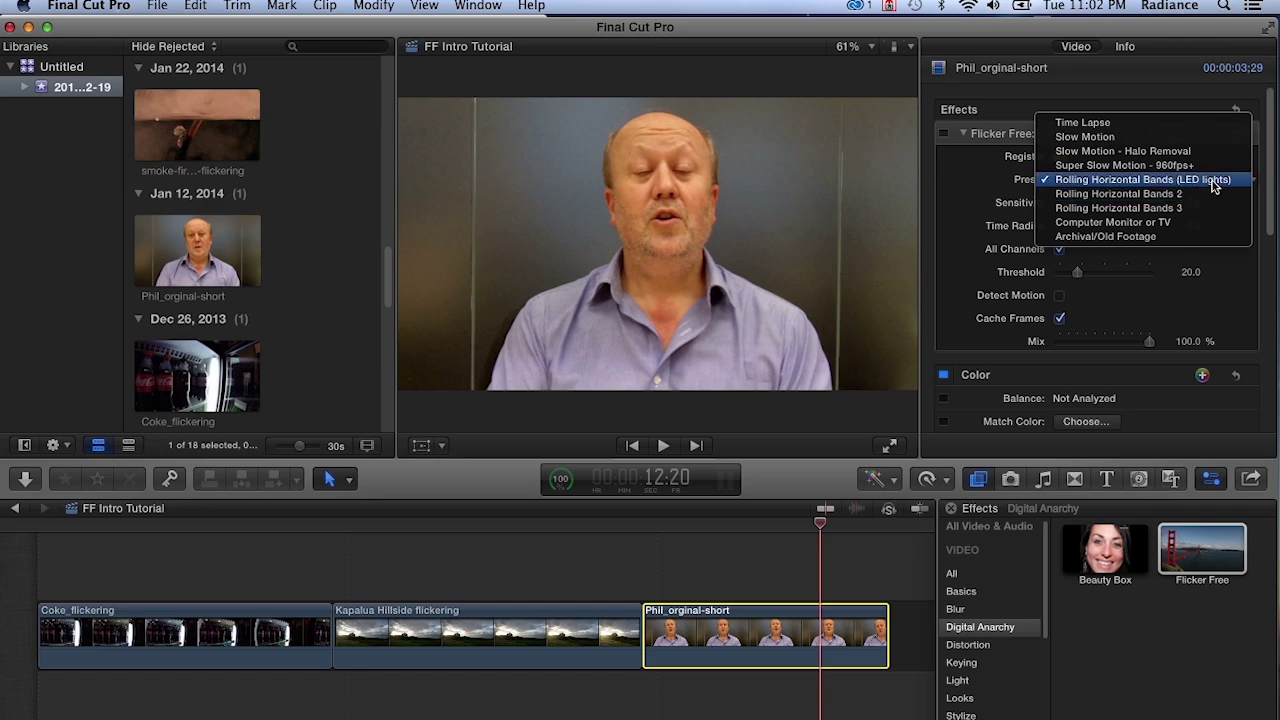
{"action": "left_click", "coordinate": [958, 172]}
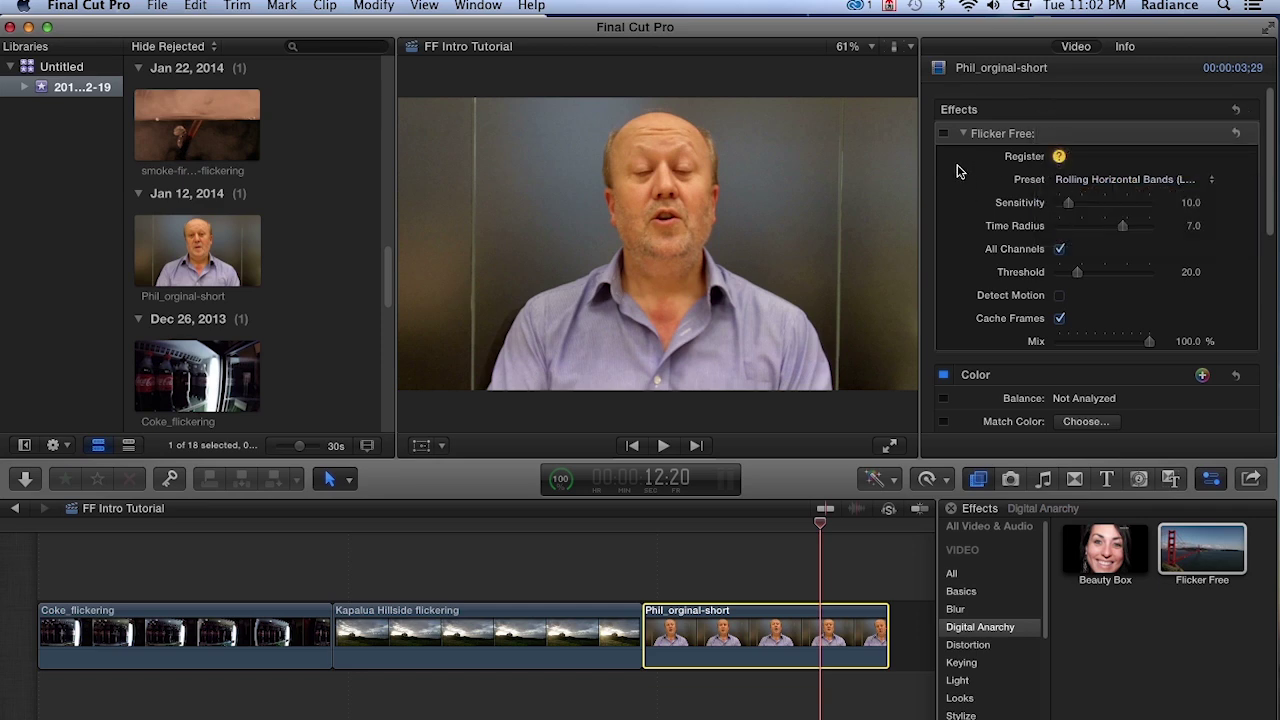
{"action": "left_click", "coordinate": [944, 135]}
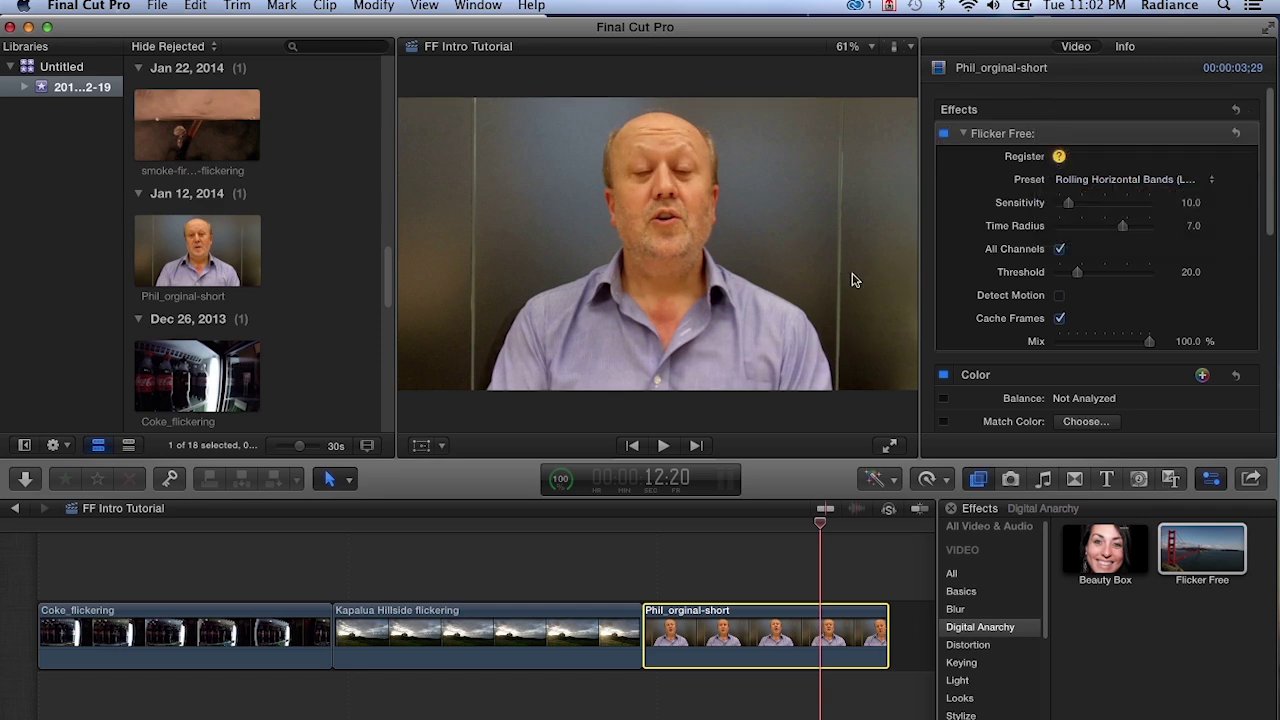
{"action": "key", "text": "/"}
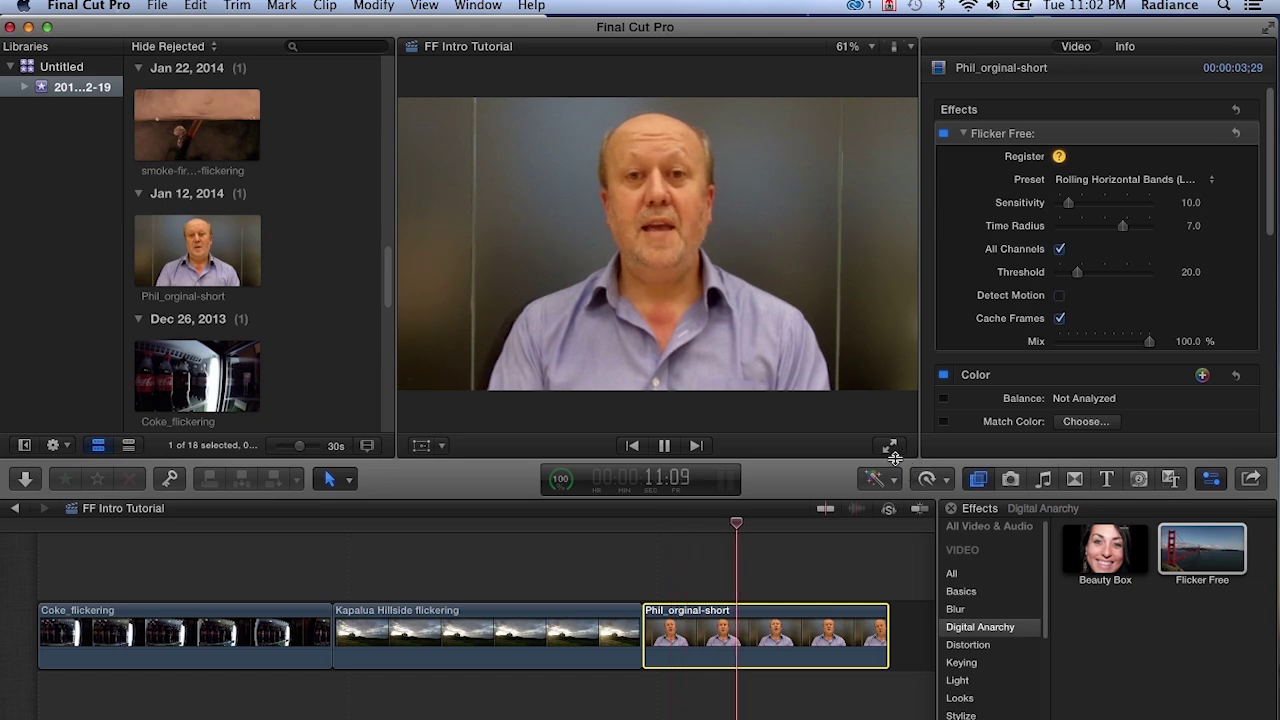
Stop playback, disable Flicker Free on Phil_orginal-short, and replay it to see the LED banding
{"action": "key", "text": "space"}
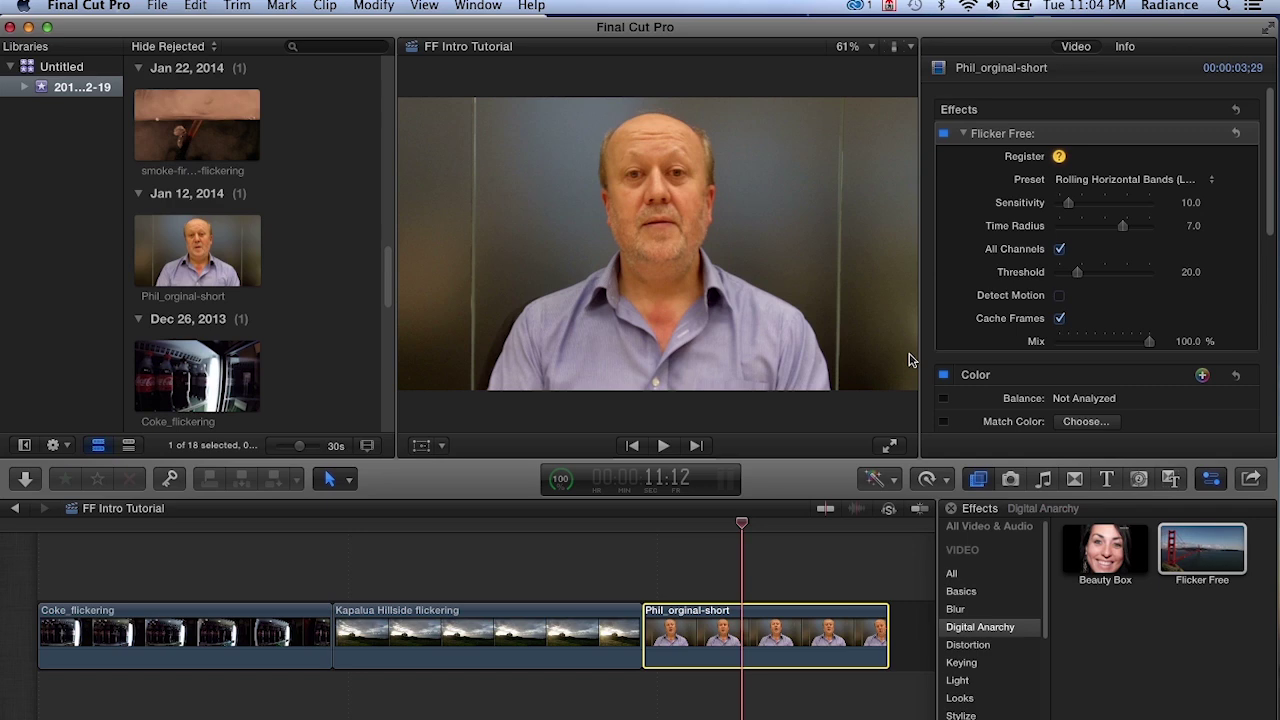
{"action": "left_click", "coordinate": [943, 133]}
{"action": "key", "text": "slash"}
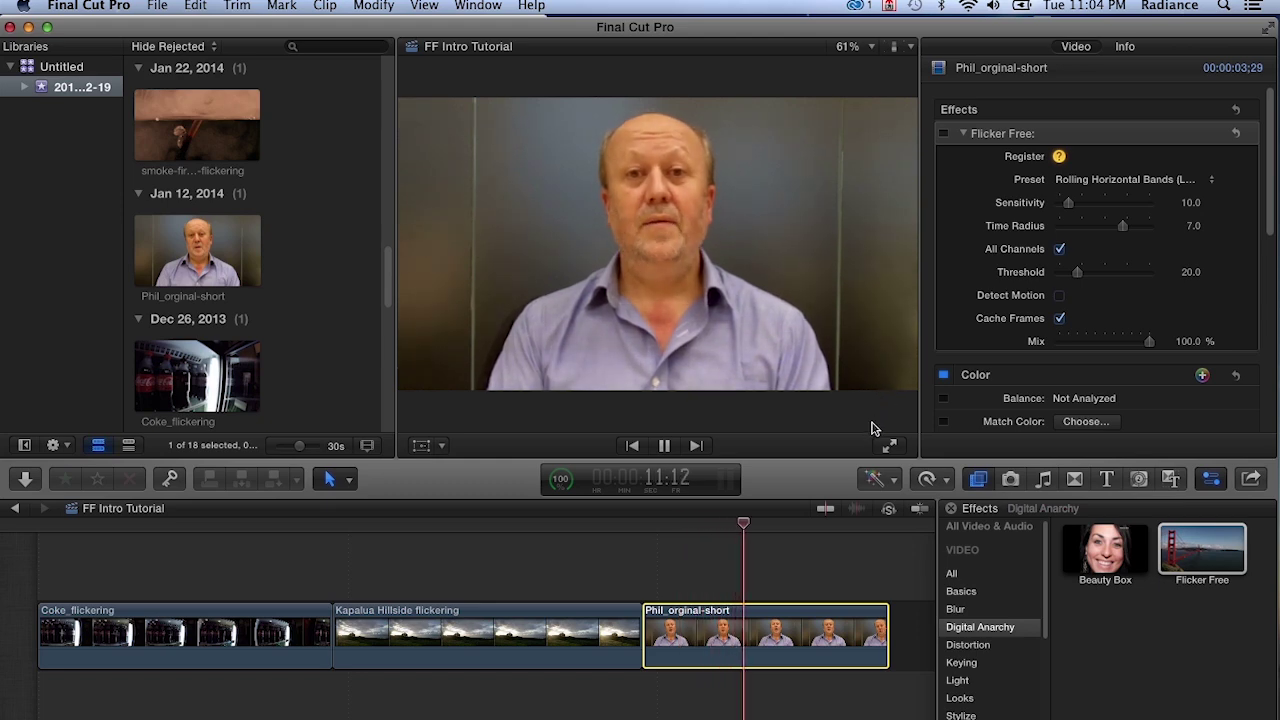
{"action": "key", "text": "space"}
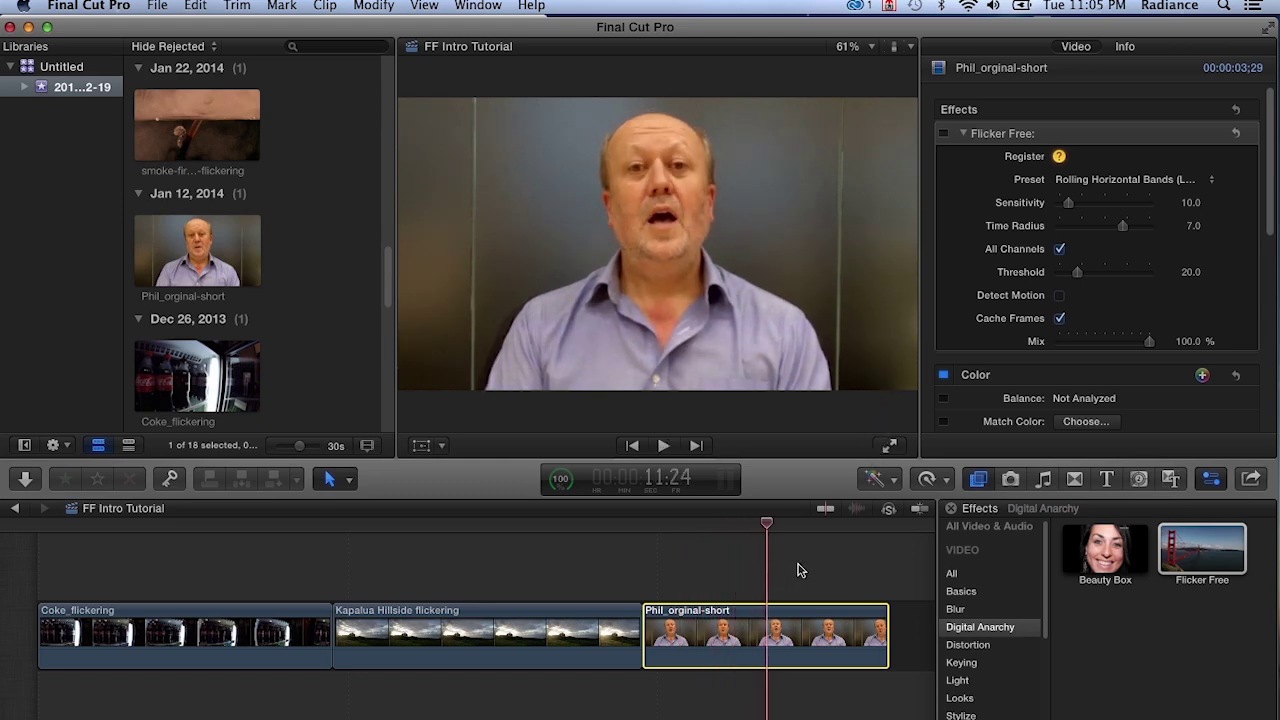